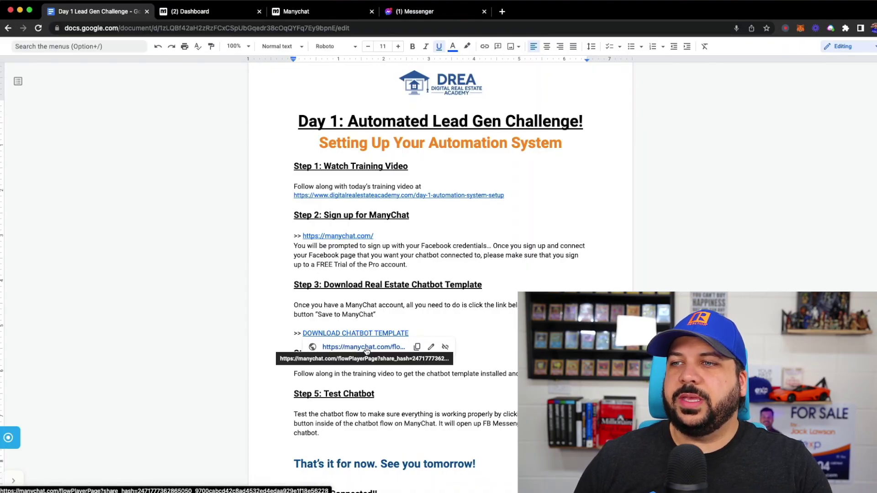
# Open the Download Chatbot Template link in the Day 1 challenge document
pyautogui.click(366, 347)
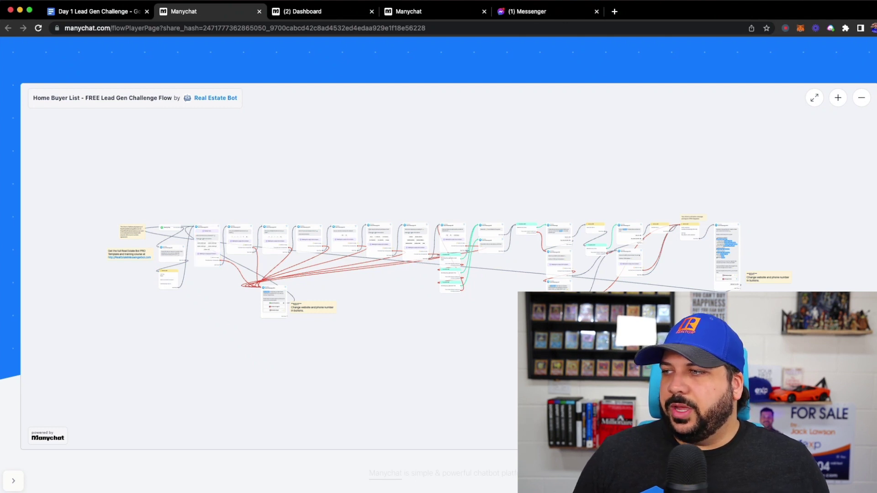
# Switch to the ManyChat dashboard tab for the Bot Install Demo account
pyautogui.click(332, 4)
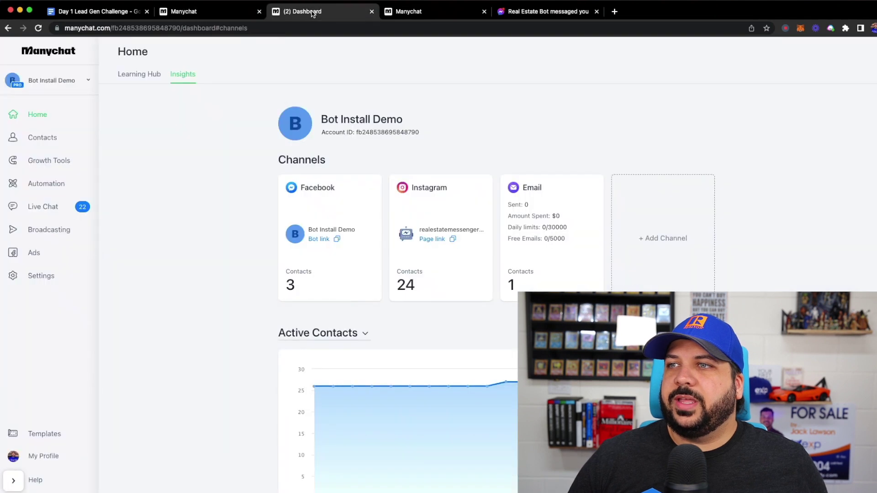
# Save the shared Home Buyer List flow to Bot Install Demo and view it in the editor
pyautogui.click(391, 10)
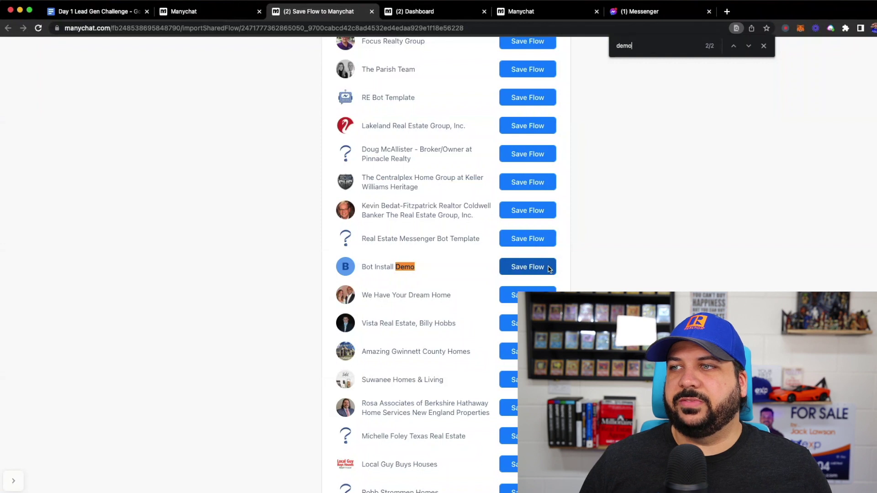
pyautogui.click(525, 268)
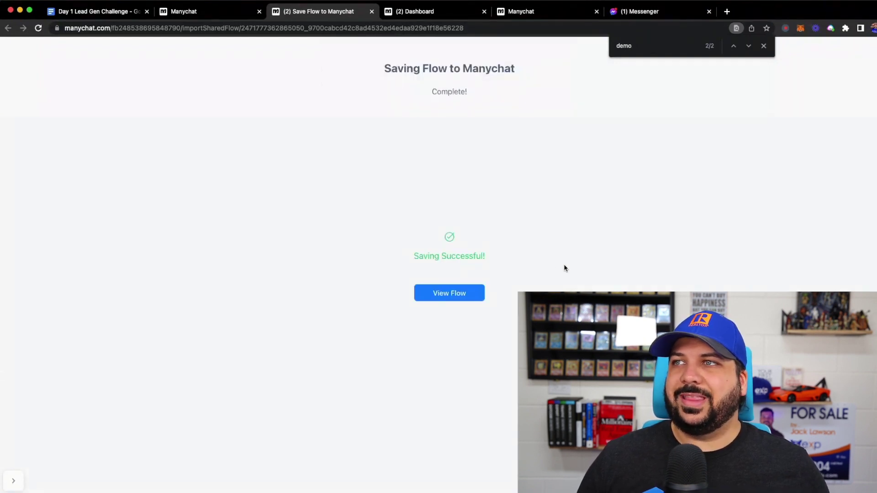
pyautogui.click(443, 294)
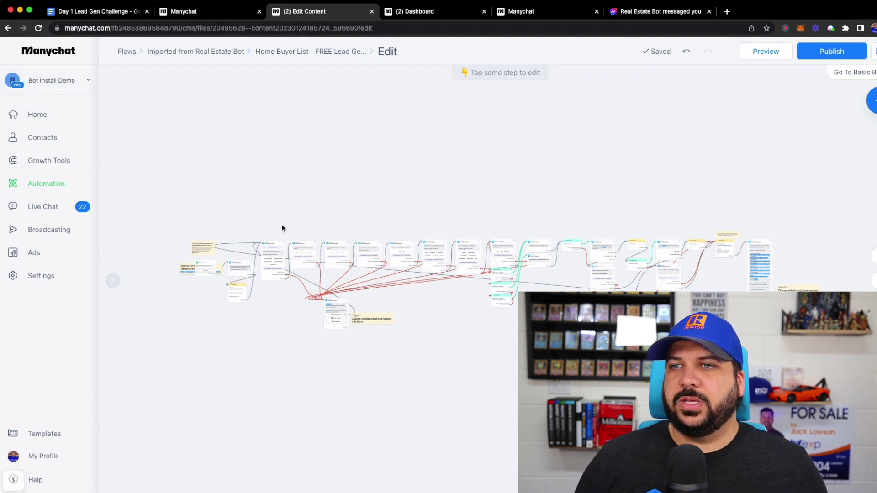
# Zoom into the flow's opening nodes and select the Send Message #10 step
pyautogui.scroll(5, 293, 274)
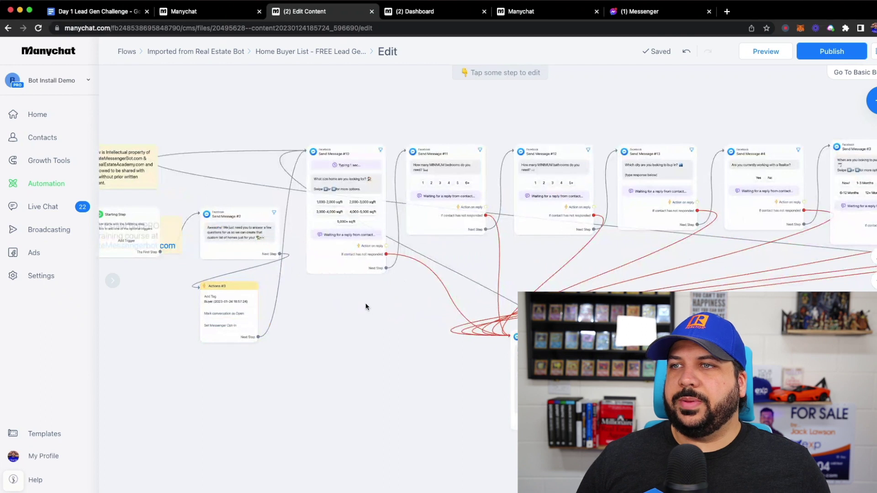
pyautogui.scroll(3, 364, 313)
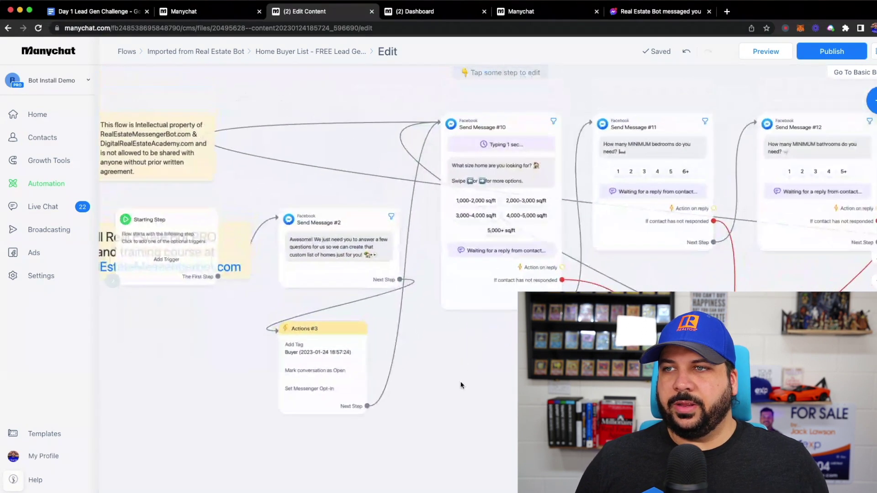
pyautogui.scroll(2, 460, 385)
pyautogui.hscroll(2, 460, 385)
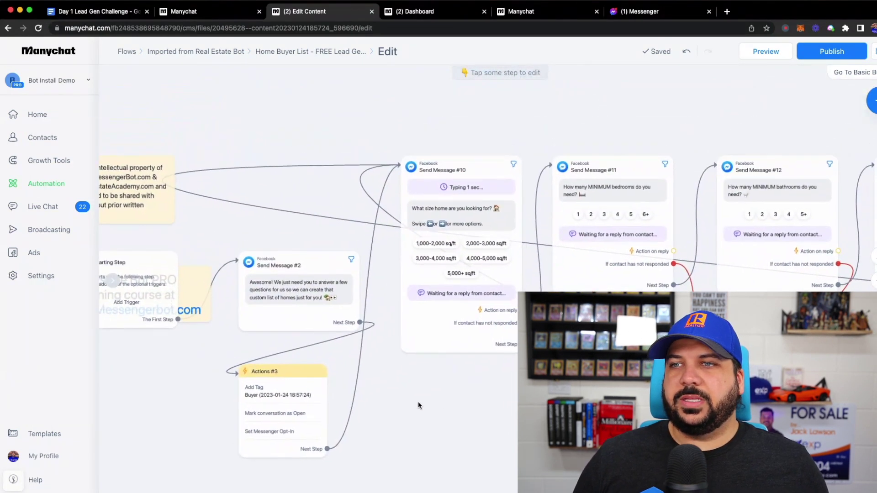
pyautogui.moveTo(333, 275)
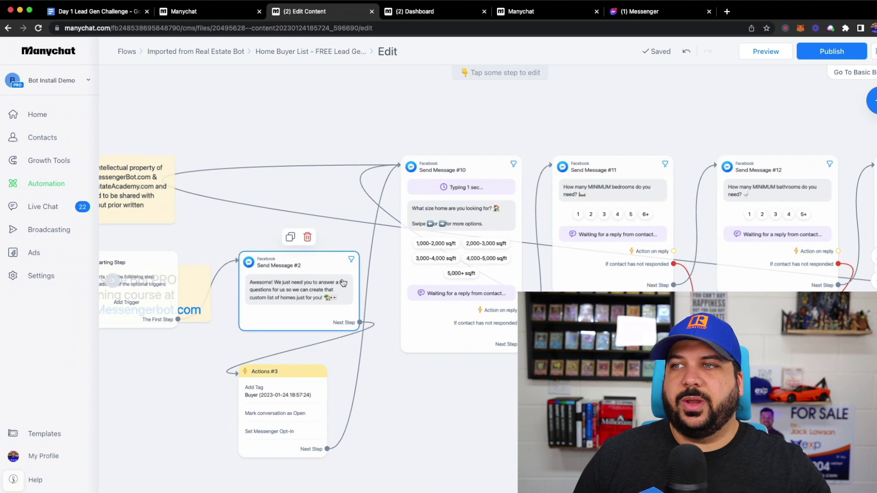
pyautogui.click(431, 227)
pyautogui.scroll(2, 449, 223)
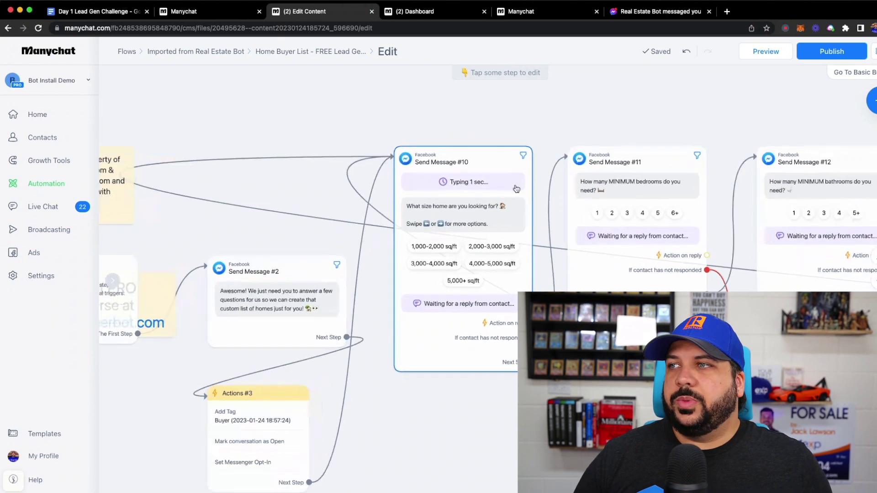
pyautogui.moveTo(653, 143); pyautogui.dragTo(451, 152)
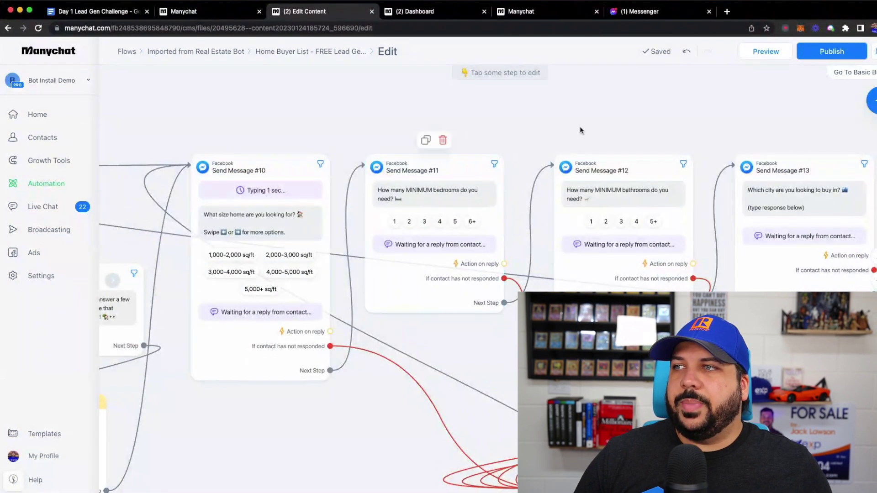
pyautogui.moveTo(580, 130); pyautogui.dragTo(415, 142)
pyautogui.moveTo(477, 143); pyautogui.dragTo(361, 174)
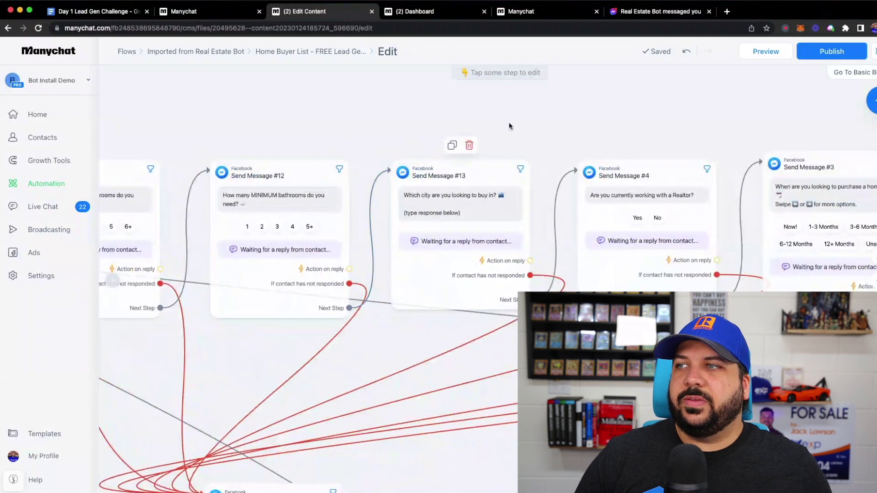
pyautogui.moveTo(509, 126); pyautogui.dragTo(302, 139)
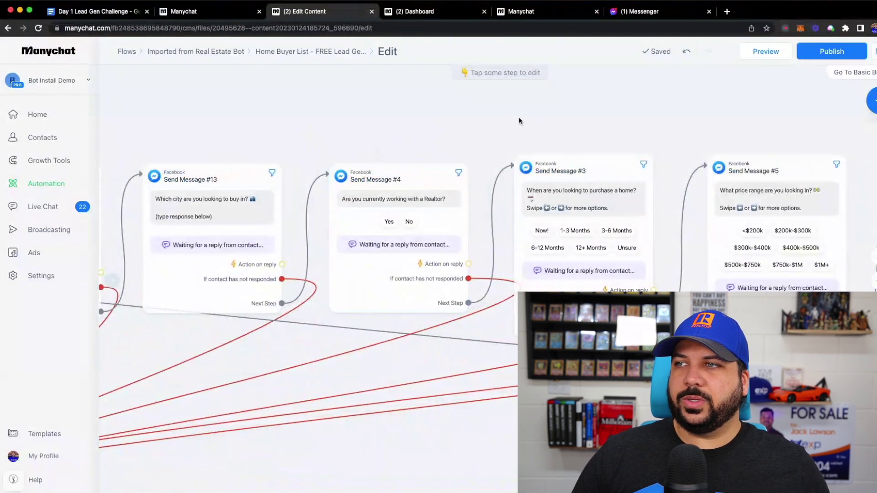
pyautogui.moveTo(519, 121); pyautogui.dragTo(383, 120)
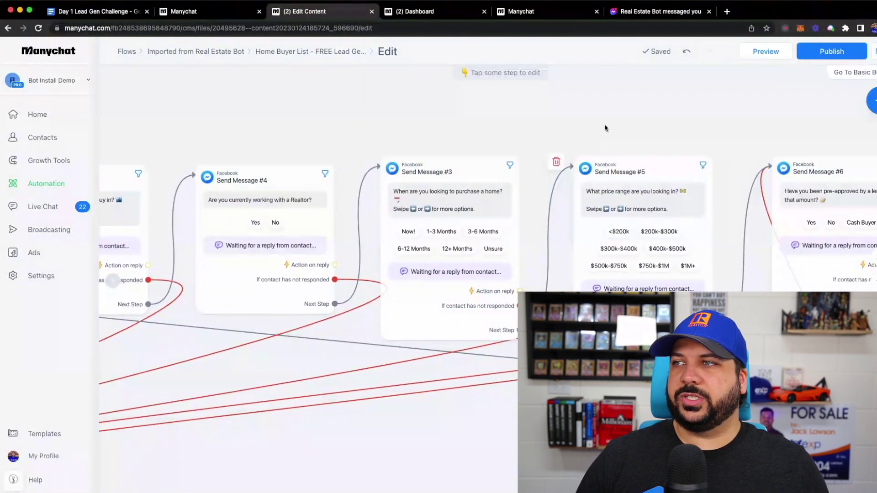
pyautogui.moveTo(605, 125); pyautogui.dragTo(442, 114)
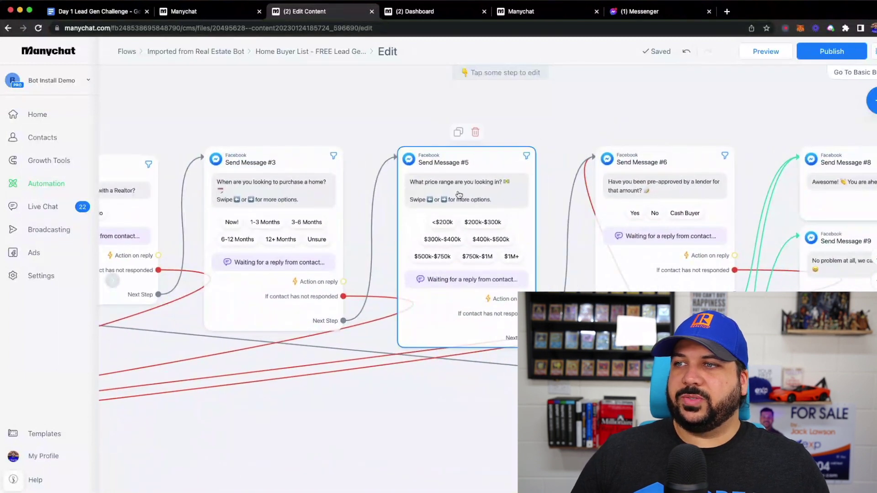
pyautogui.moveTo(572, 126); pyautogui.dragTo(386, 130)
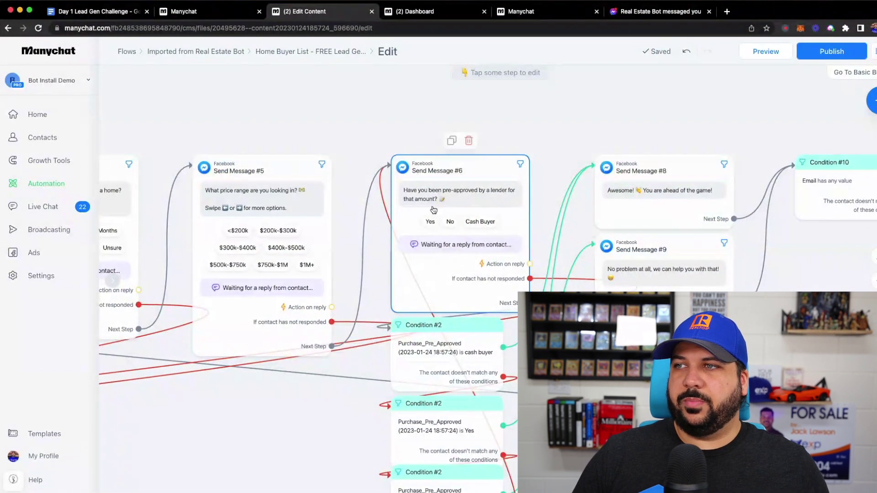
pyautogui.moveTo(596, 132); pyautogui.dragTo(332, 155)
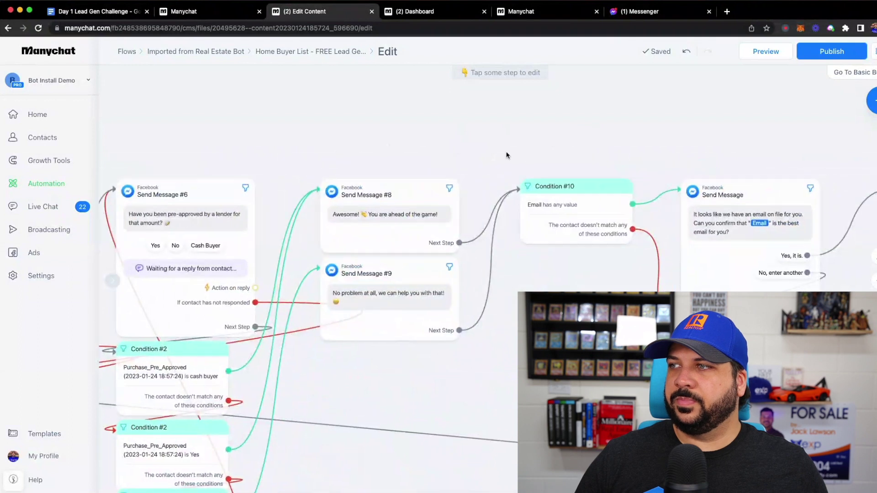
pyautogui.moveTo(507, 155); pyautogui.dragTo(240, 147)
pyautogui.click(493, 233)
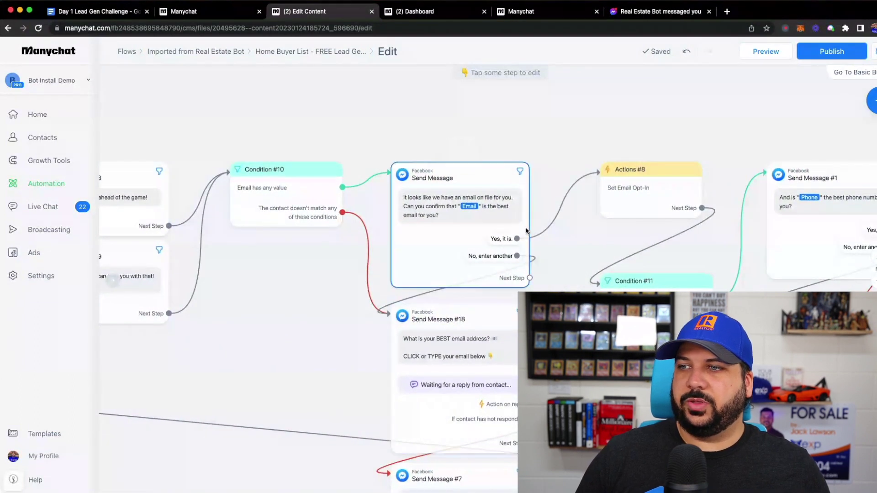
pyautogui.hscroll(10, 530, 141)
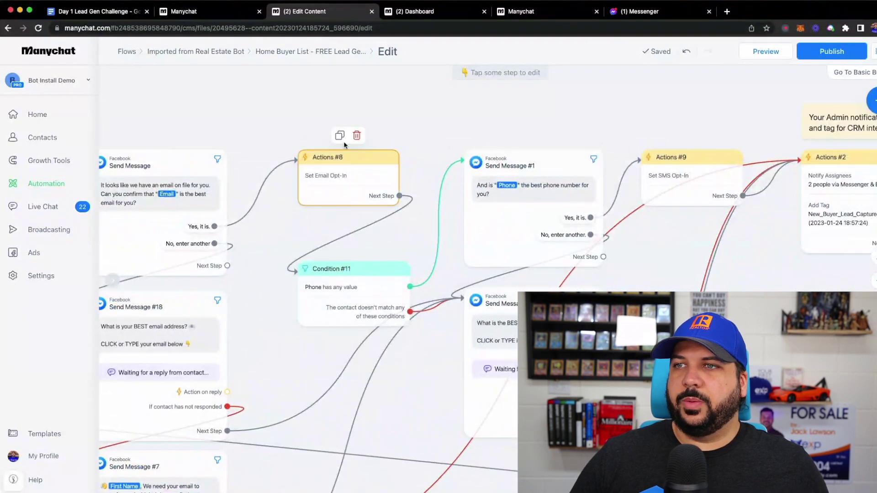
pyautogui.scroll(-5, 310, 233)
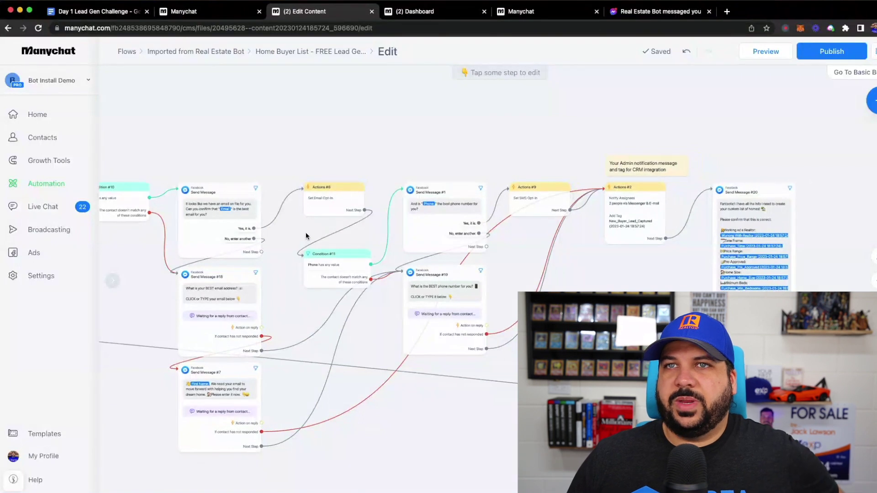
pyautogui.moveTo(217, 153); pyautogui.dragTo(450, 151)
pyautogui.moveTo(237, 155); pyautogui.dragTo(334, 148)
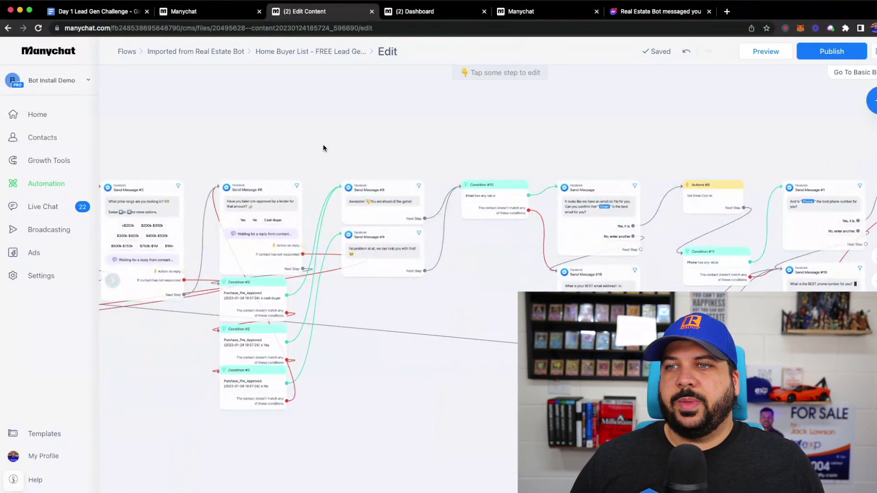
pyautogui.moveTo(255, 147); pyautogui.dragTo(432, 169)
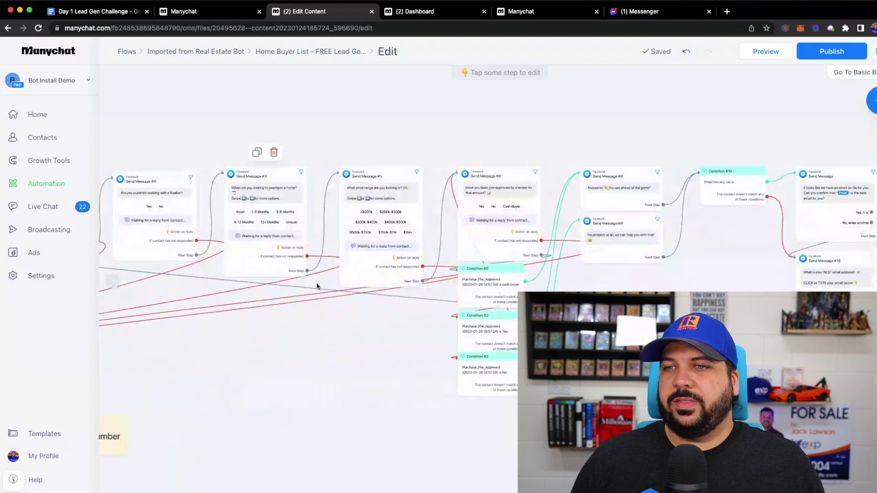
pyautogui.moveTo(233, 405); pyautogui.dragTo(424, 378)
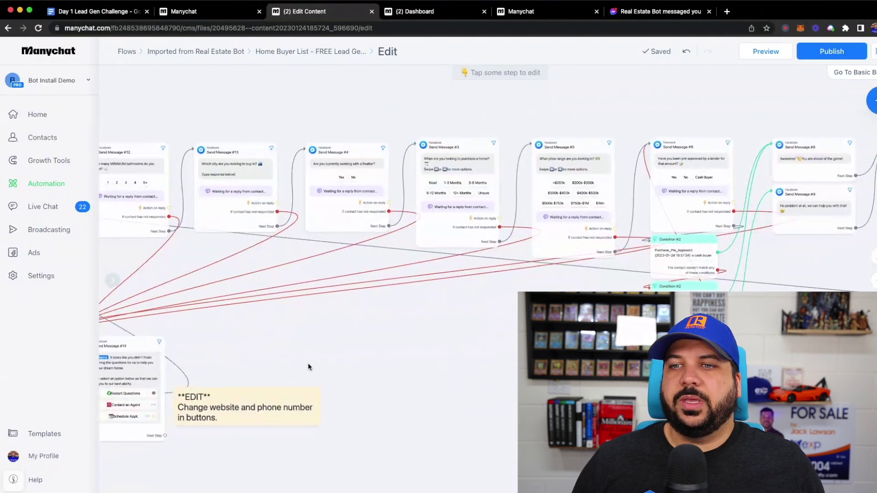
pyautogui.moveTo(308, 362); pyautogui.dragTo(273, 334)
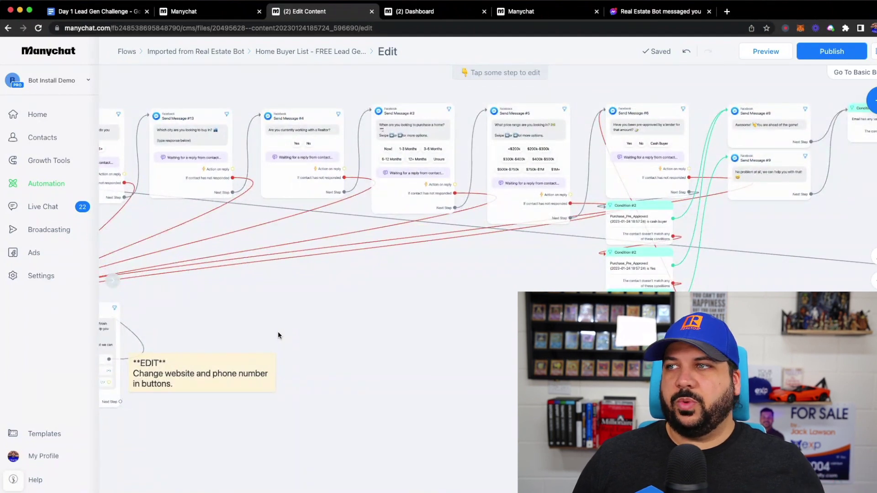
pyautogui.hscroll(2, 437, 374)
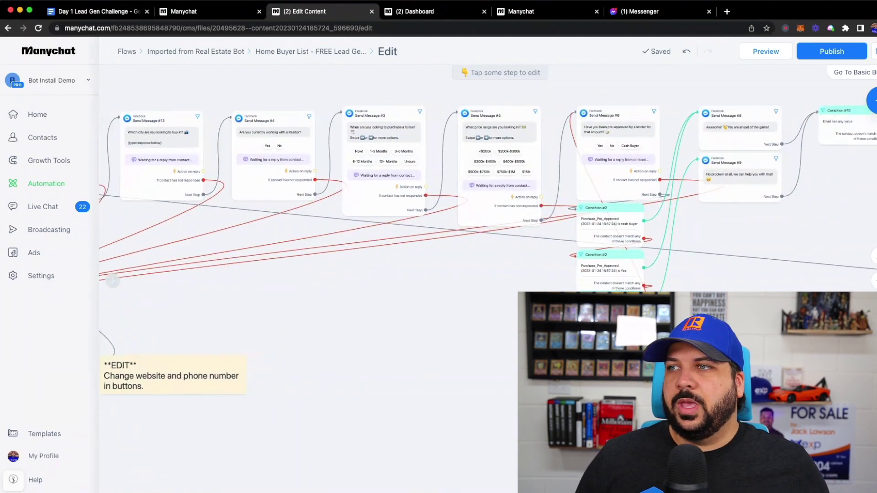
pyautogui.hscroll(5, 478, 407)
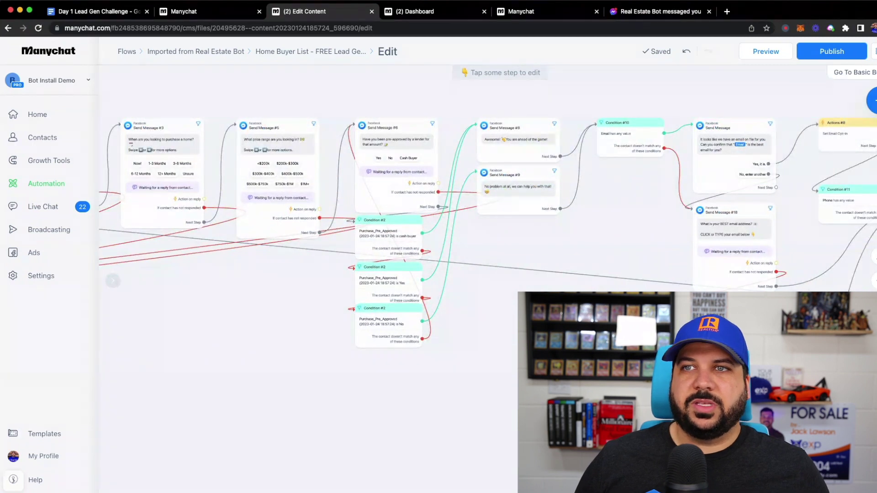
pyautogui.hscroll(-10, 349, 422)
pyautogui.scroll(-2, 497, 397)
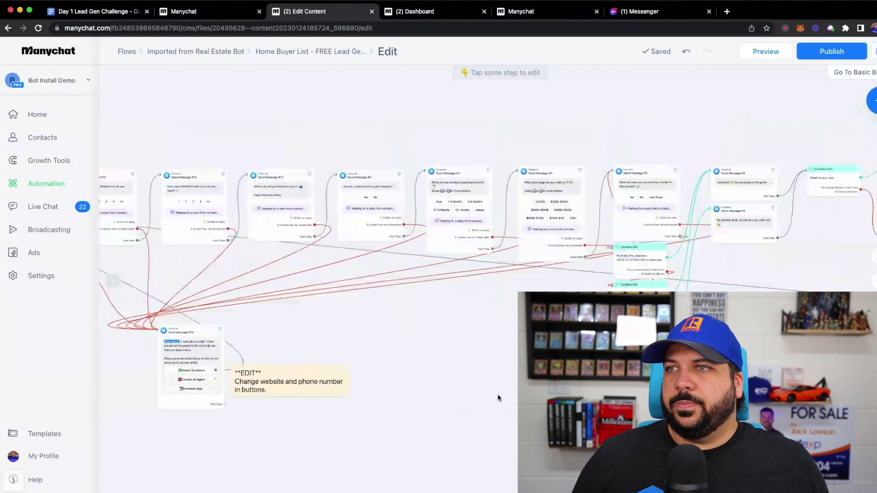
pyautogui.hscroll(7, 497, 397)
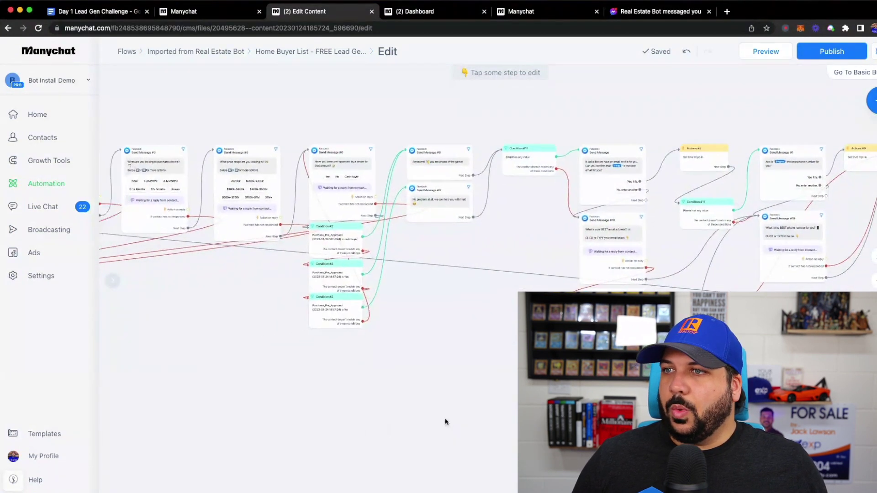
pyautogui.hscroll(-12, 445, 421)
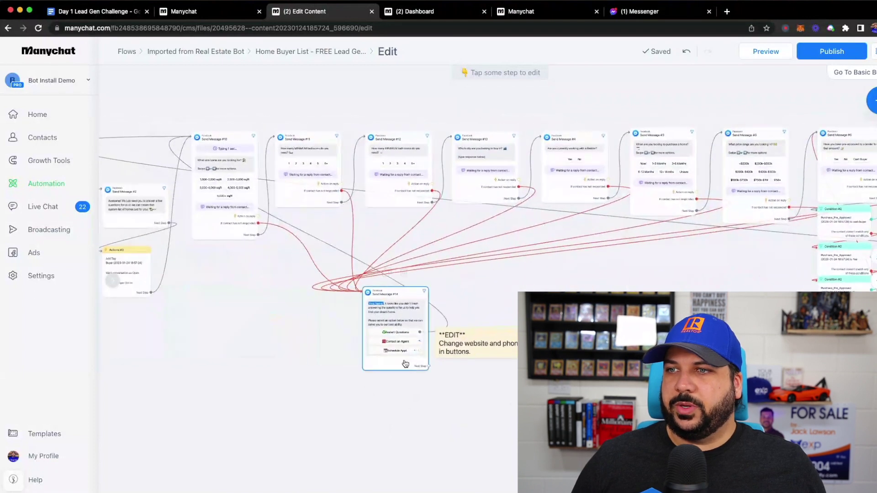
# Zoom in on Send Message #14 and open it for editing
pyautogui.scroll(5, 393, 317)
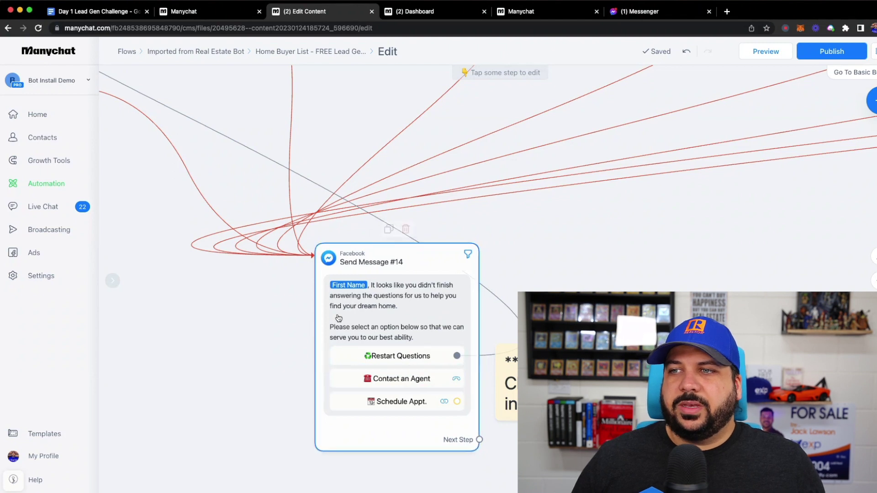
pyautogui.click(408, 306)
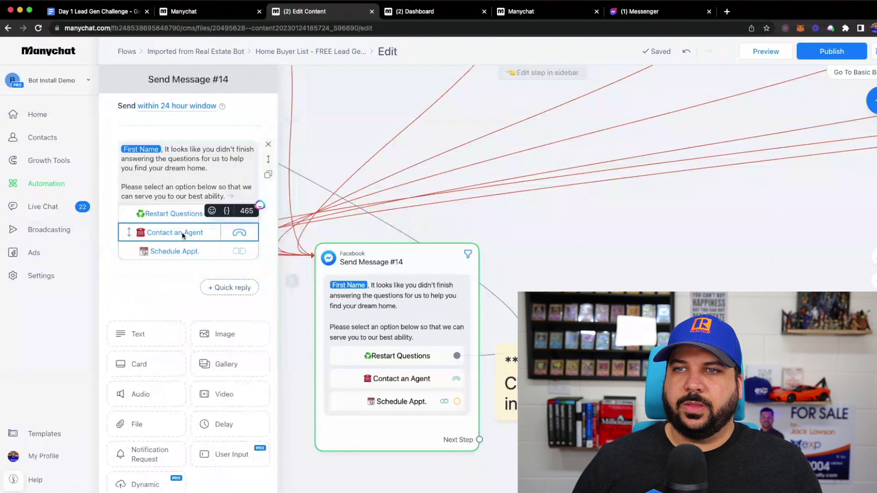
# Check the Contact an Agent button's placeholder phone number, then close its settings
pyautogui.click(182, 232)
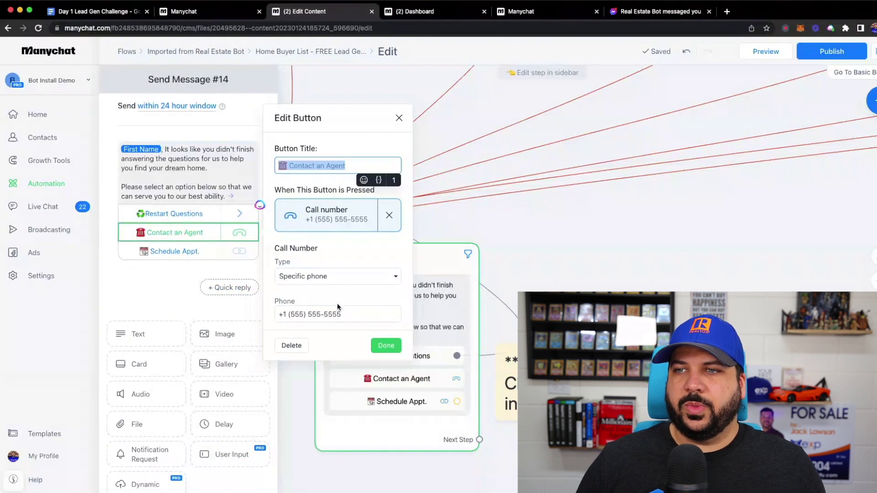
pyautogui.moveTo(341, 314); pyautogui.dragTo(292, 314)
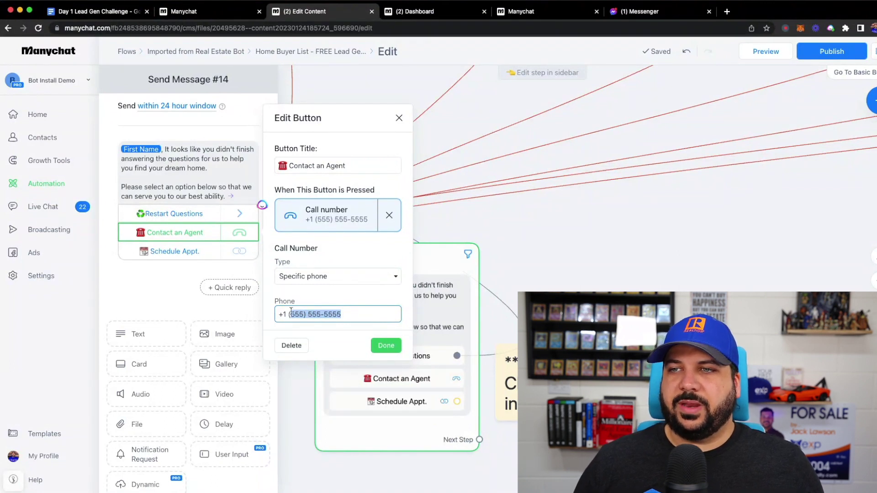
pyautogui.click(383, 345)
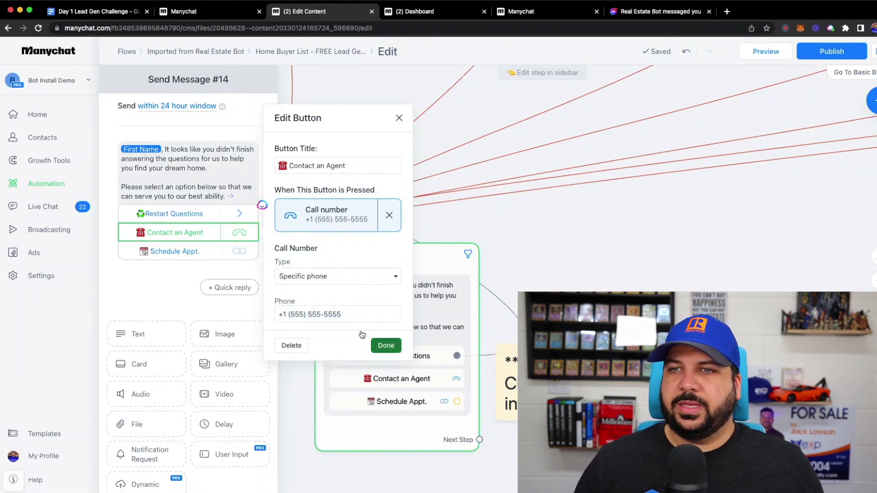
# Check the Schedule Appt. button's website address, then close its settings
pyautogui.click(181, 255)
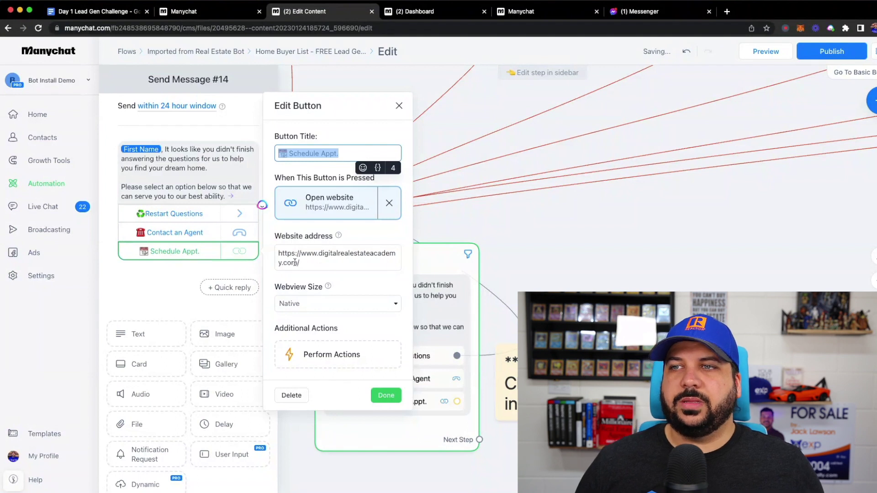
pyautogui.moveTo(302, 263); pyautogui.dragTo(272, 255)
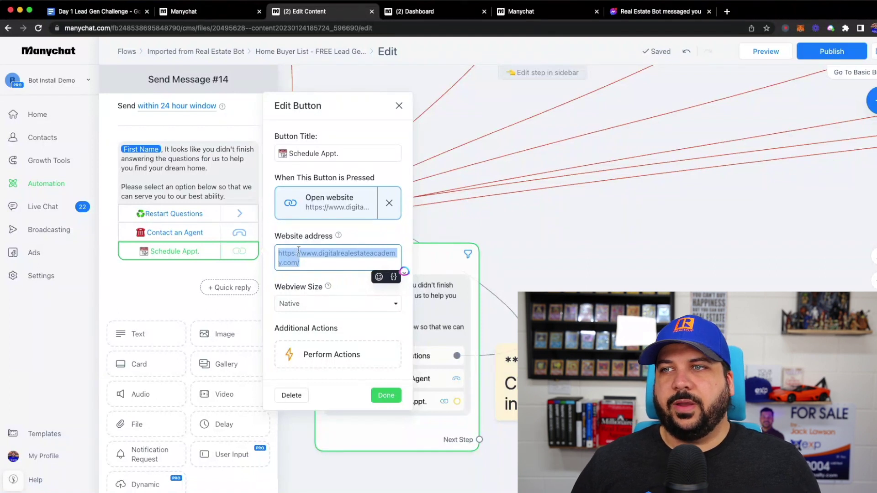
pyautogui.click(387, 395)
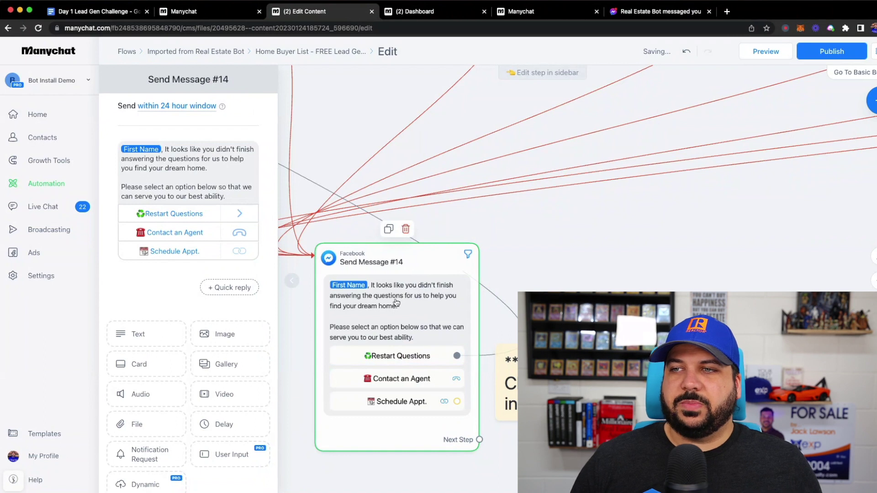
pyautogui.scroll(-3, 379, 309)
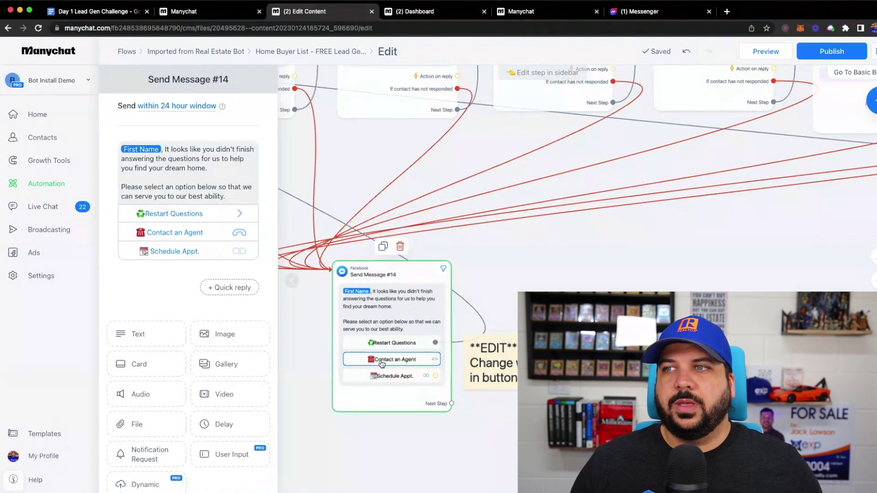
pyautogui.scroll(-3, 382, 363)
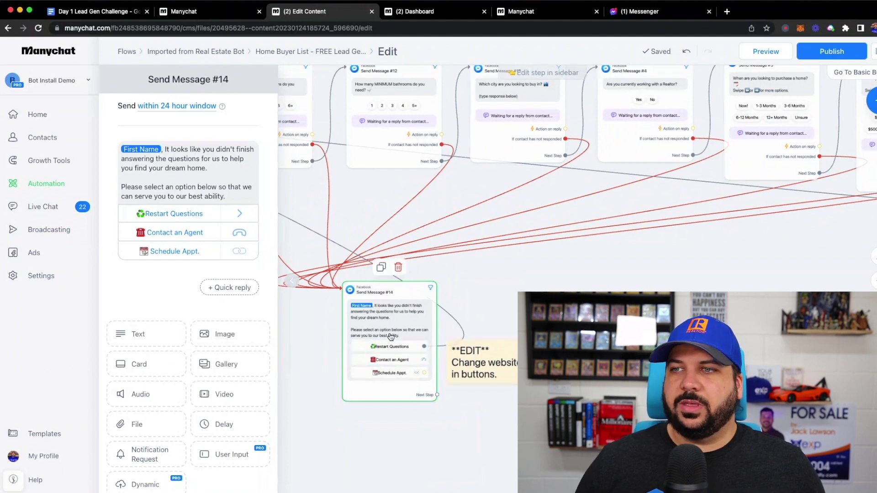
pyautogui.scroll(-5, 391, 337)
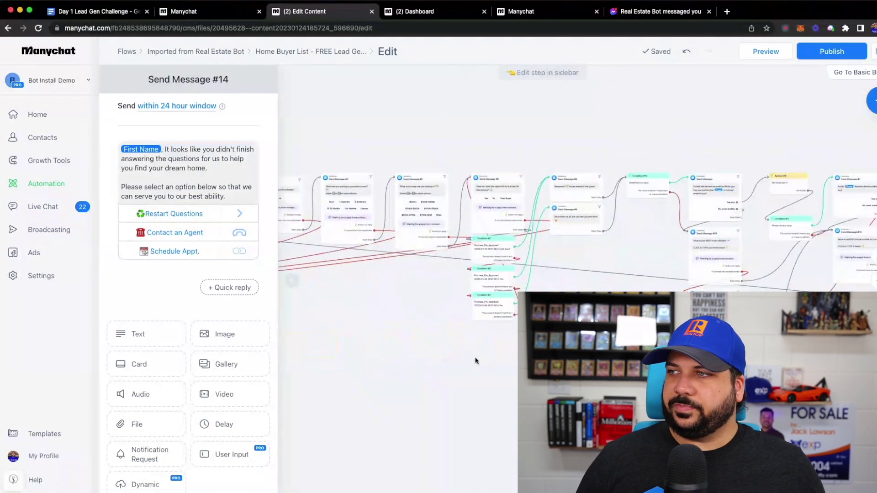
# Zoom and pan across the canvas and select the Send Message #5 price range step
pyautogui.hscroll(10, 475, 360)
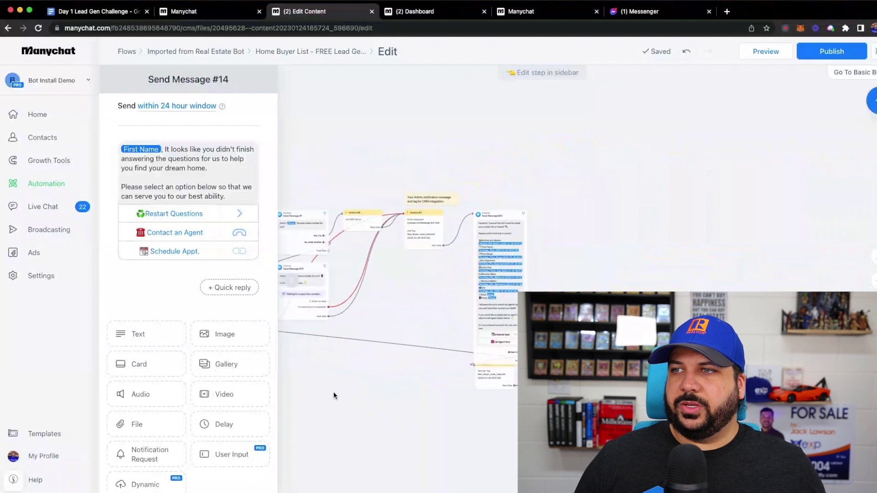
pyautogui.scroll(4, 411, 317)
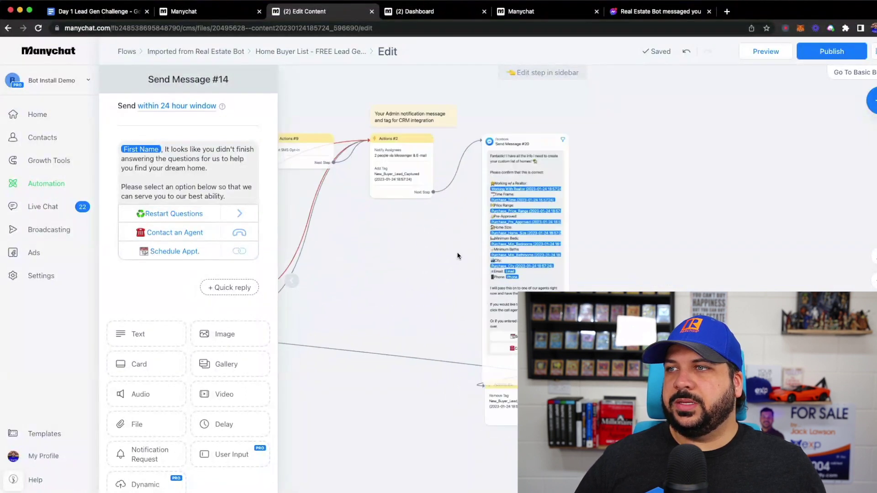
pyautogui.scroll(5, 458, 255)
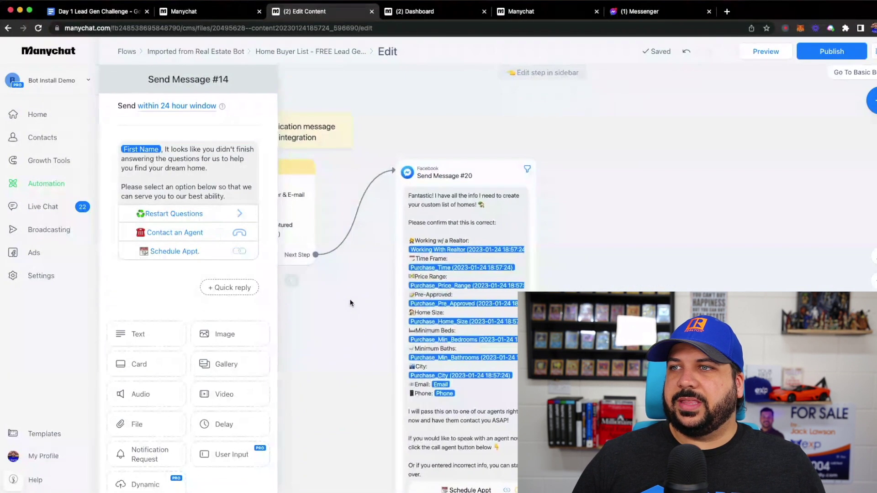
pyautogui.scroll(3, 350, 297)
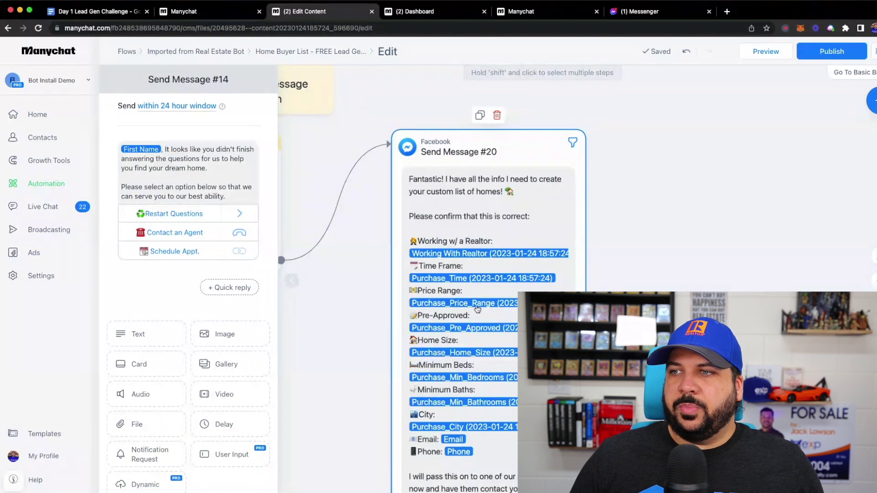
pyautogui.scroll(-5, 415, 297)
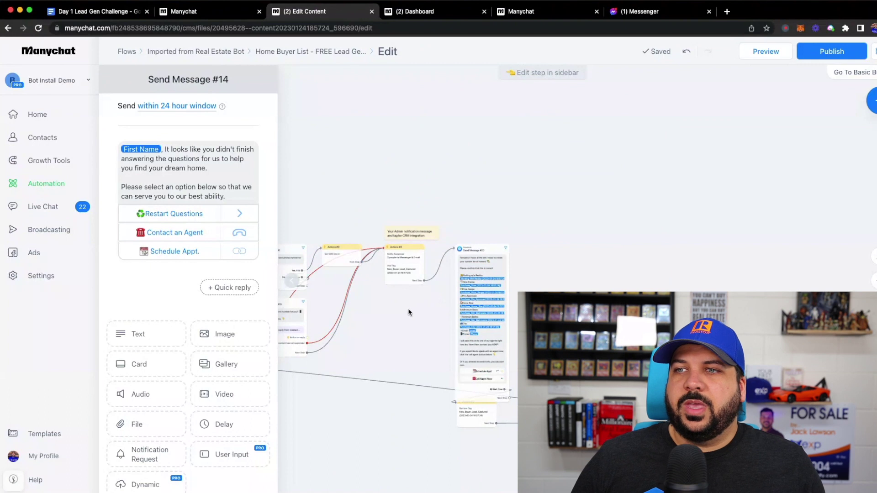
pyautogui.scroll(-5, 408, 312)
pyautogui.scroll(10, 402, 319)
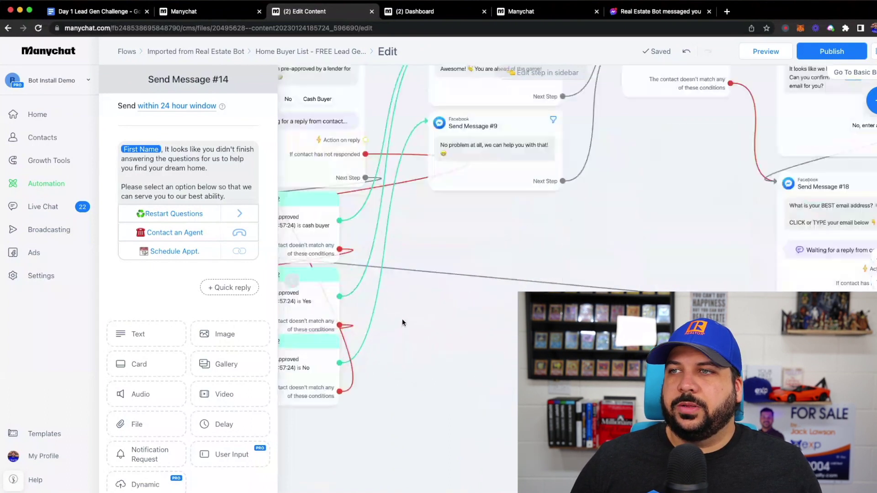
pyautogui.scroll(-5, 402, 323)
pyautogui.hscroll(-5, 457, 366)
pyautogui.scroll(8, 494, 411)
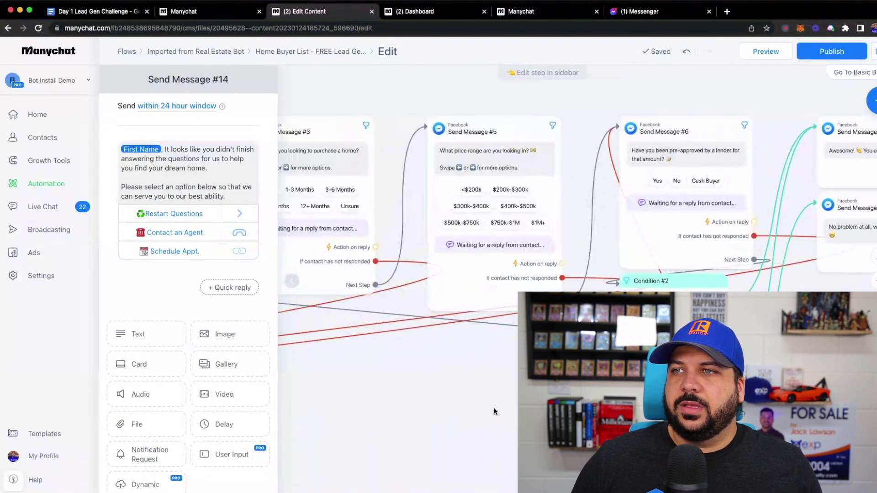
pyautogui.click(473, 199)
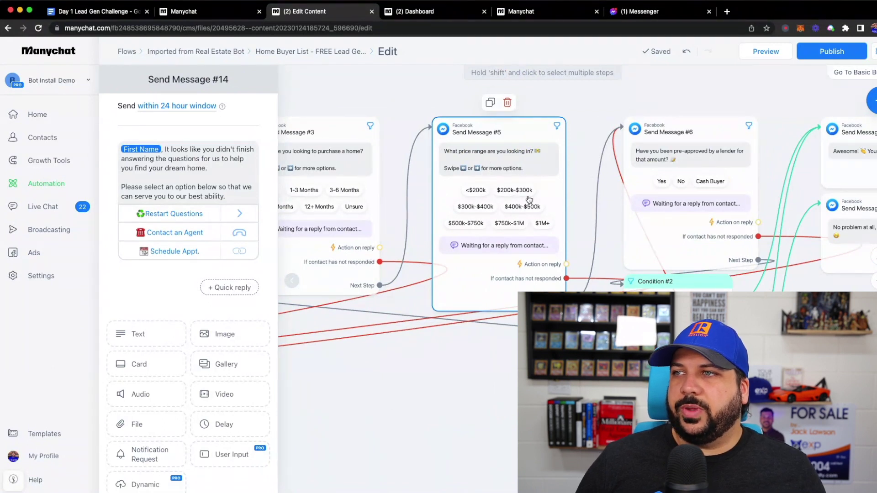
# Pan down to the Send Message #20 confirmation node and open it for editing
pyautogui.hscroll(10, 528, 200)
pyautogui.scroll(-3, 457, 251)
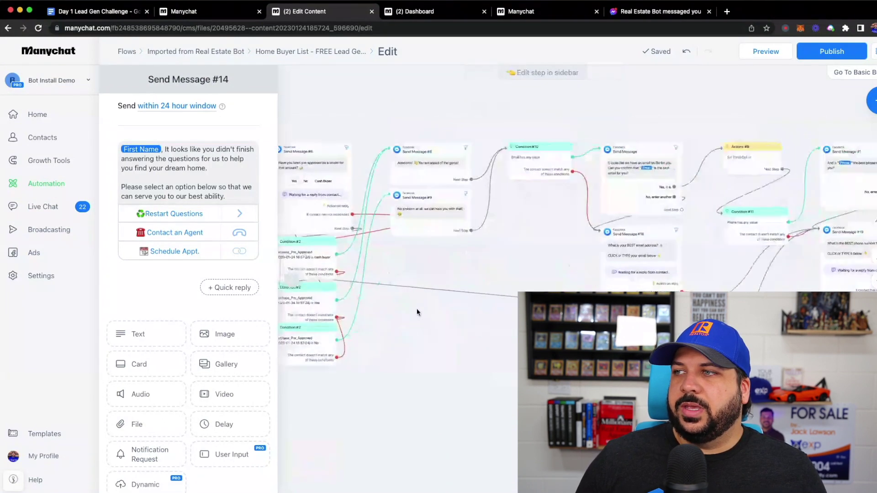
pyautogui.hscroll(15, 416, 313)
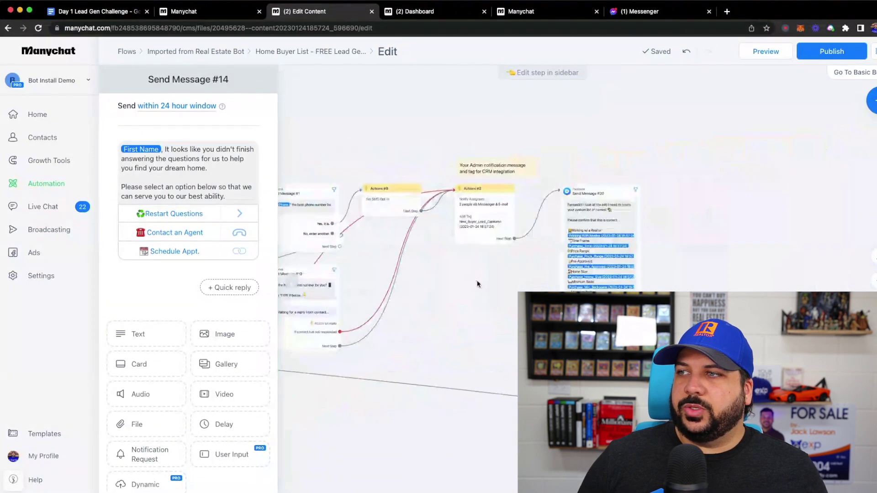
pyautogui.scroll(5, 477, 284)
pyautogui.hscroll(5, 421, 290)
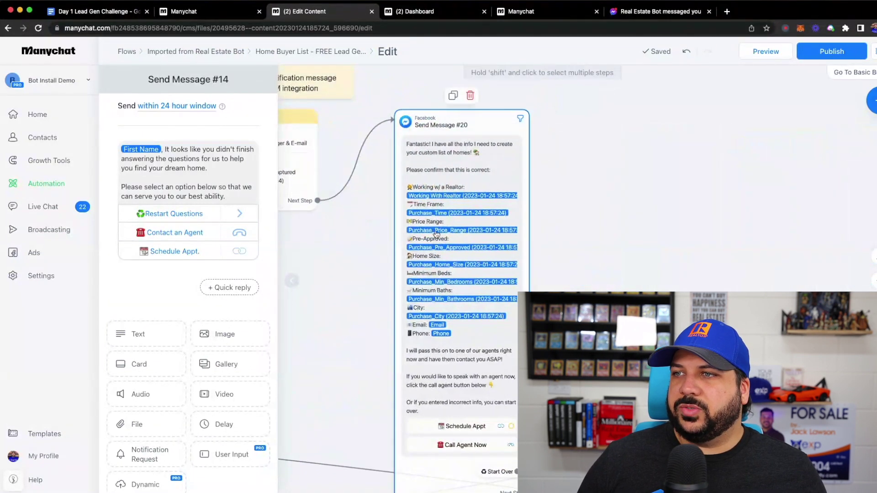
pyautogui.scroll(3, 436, 234)
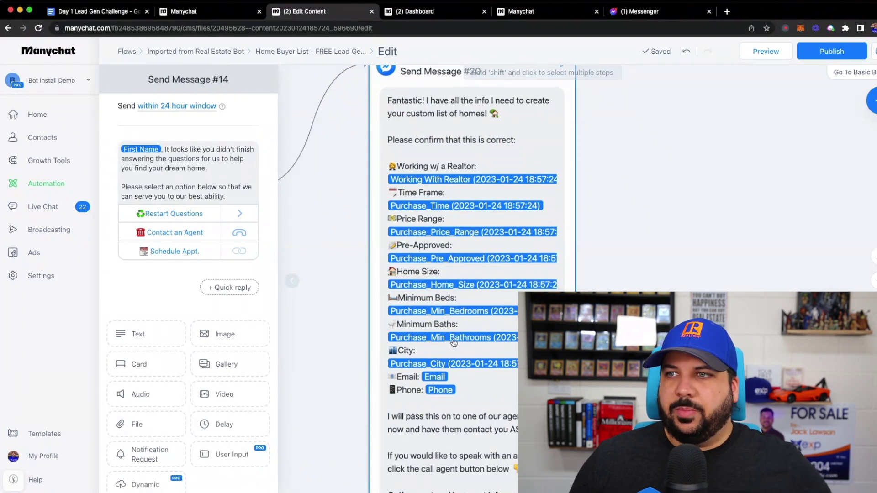
pyautogui.scroll(-3, 452, 349)
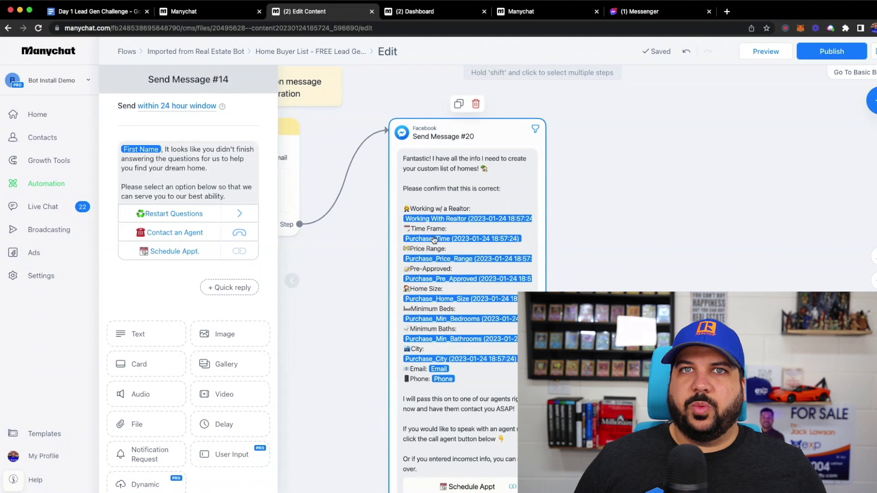
pyautogui.scroll(-5, 605, 281)
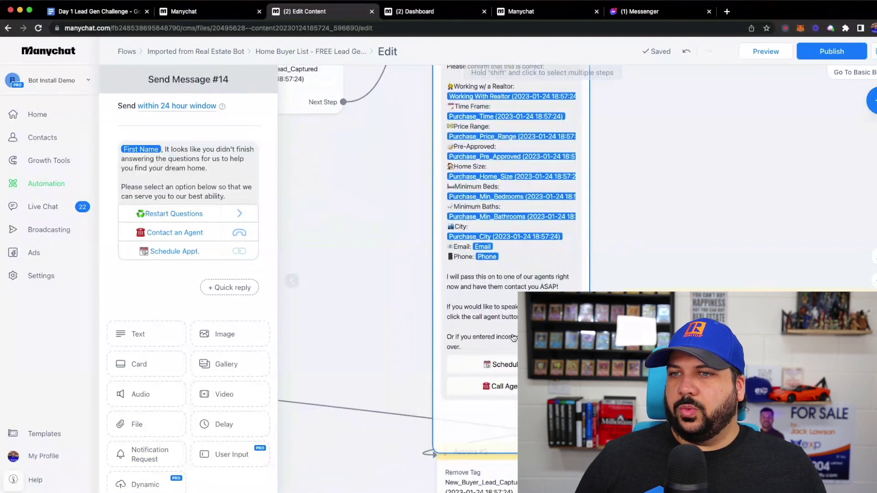
pyautogui.click(510, 337)
# Inspect where the Schedule Appt button leads and close it unchanged
pyautogui.scroll(-5, 243, 322)
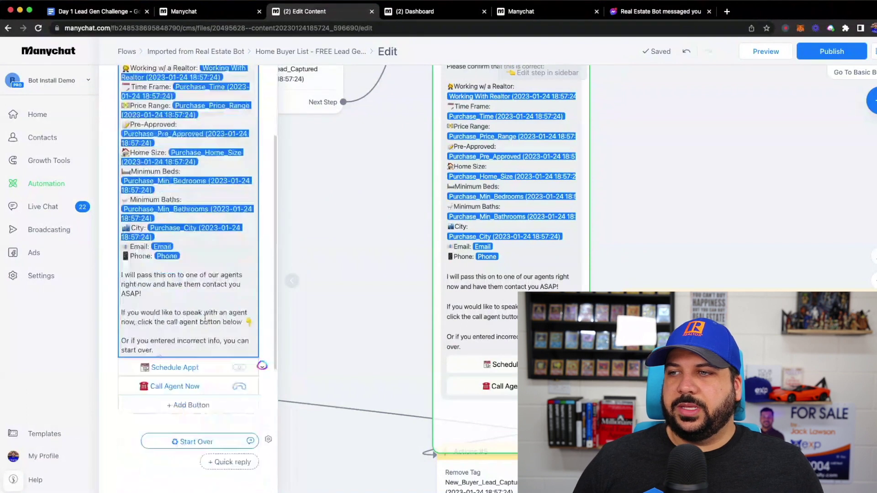
pyautogui.click(167, 292)
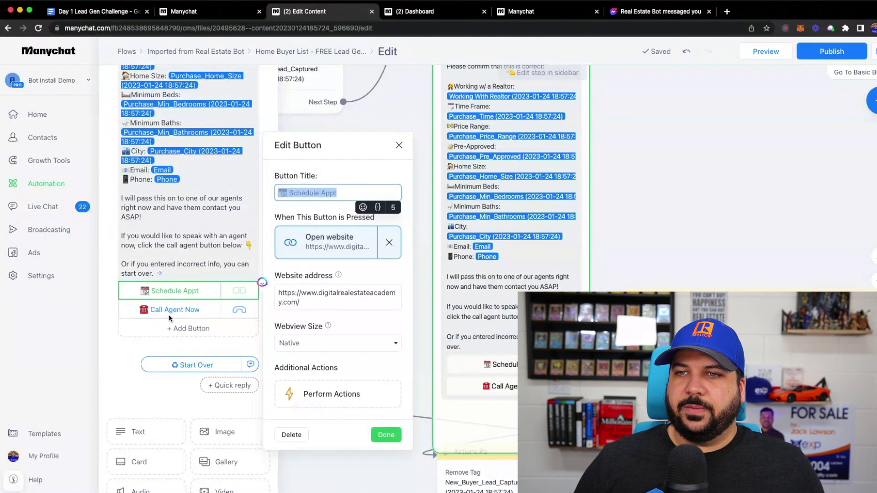
pyautogui.click(386, 435)
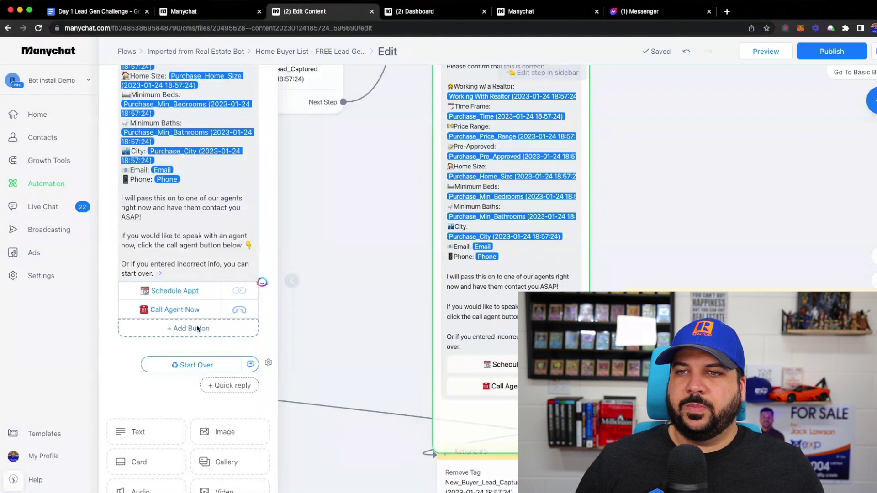
# Inspect the Call Agent Now button's placeholder phone number and close its settings
pyautogui.click(181, 307)
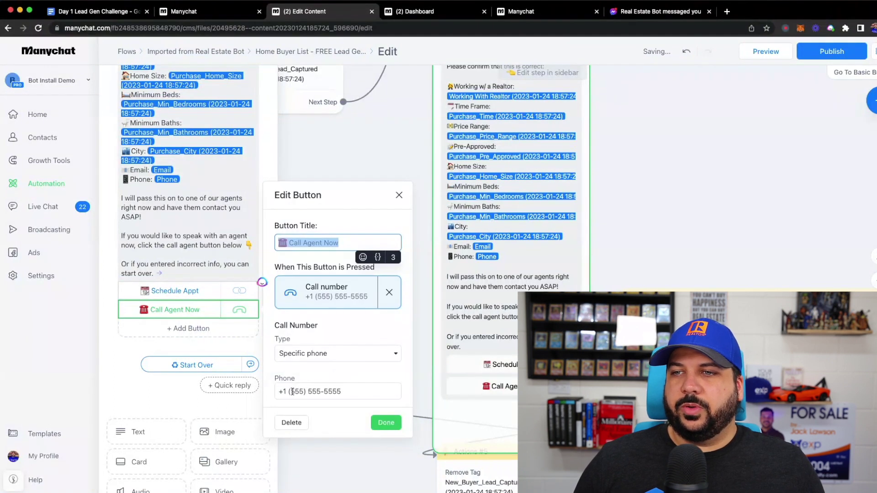
pyautogui.moveTo(292, 391); pyautogui.dragTo(341, 391)
pyautogui.click(386, 423)
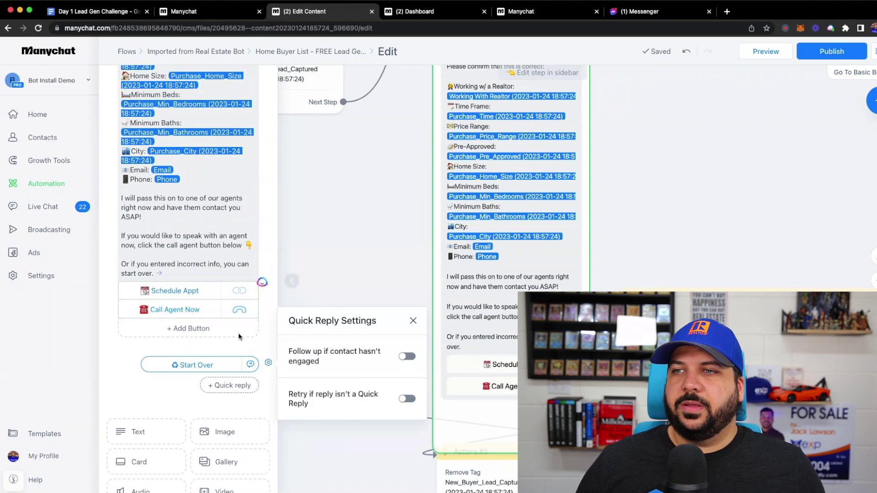
pyautogui.scroll(-3, 645, 199)
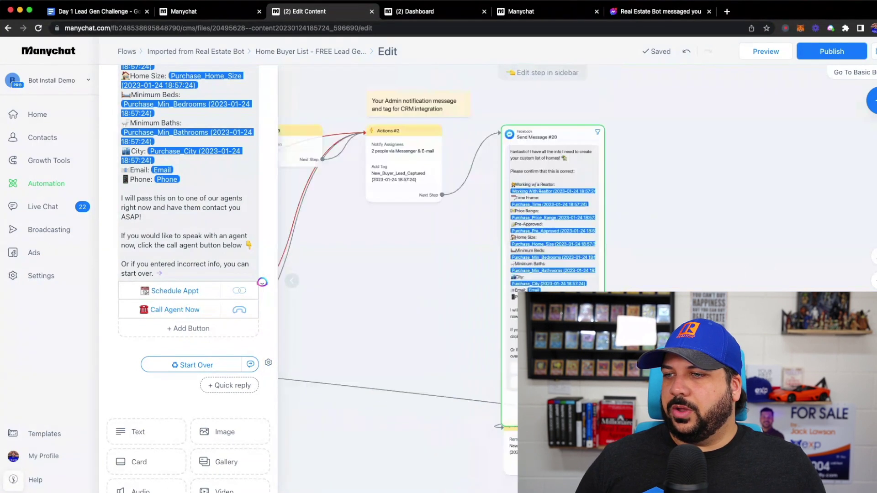
# Pan and zoom the canvas so Actions #2 sits between Actions #9 and Send Message #20
pyautogui.moveTo(423, 238); pyautogui.dragTo(461, 296)
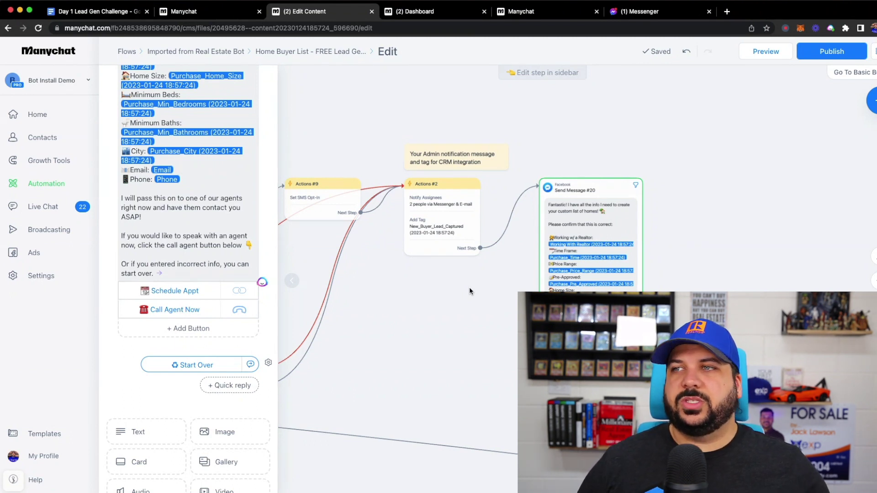
pyautogui.scroll(-2, 424, 283)
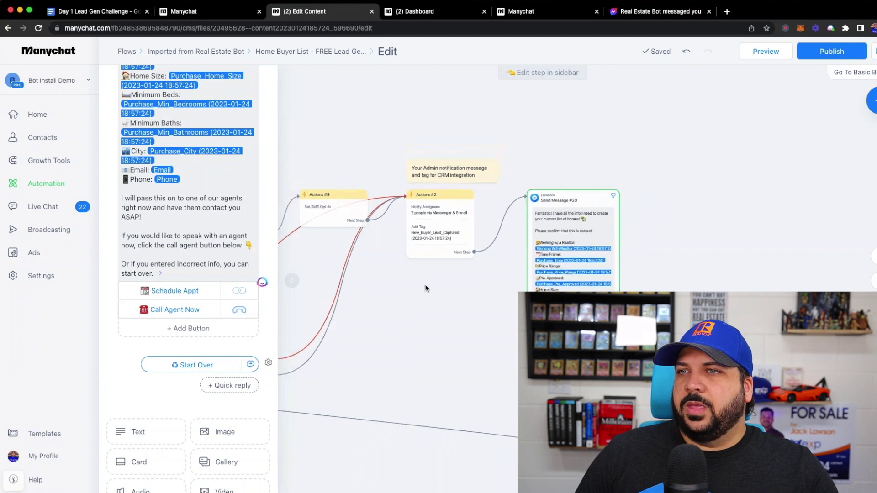
pyautogui.scroll(2, 437, 279)
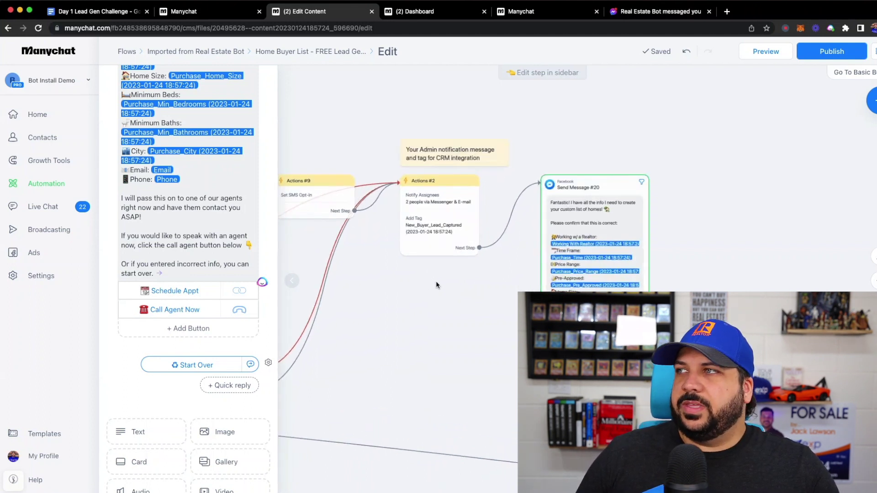
# Publish the flow, then open Actions #2 with its Notify Assignees and New_Buyer_Lead_Captured tag actions
pyautogui.click(828, 52)
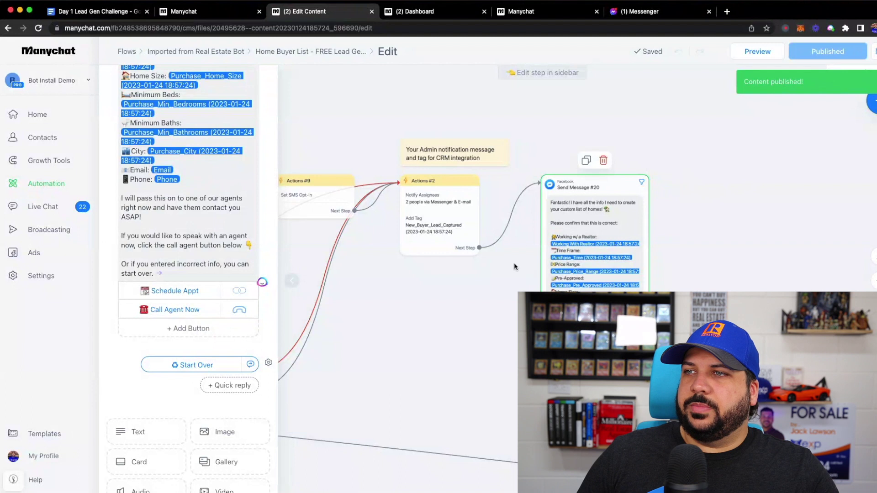
pyautogui.moveTo(476, 289); pyautogui.dragTo(507, 305)
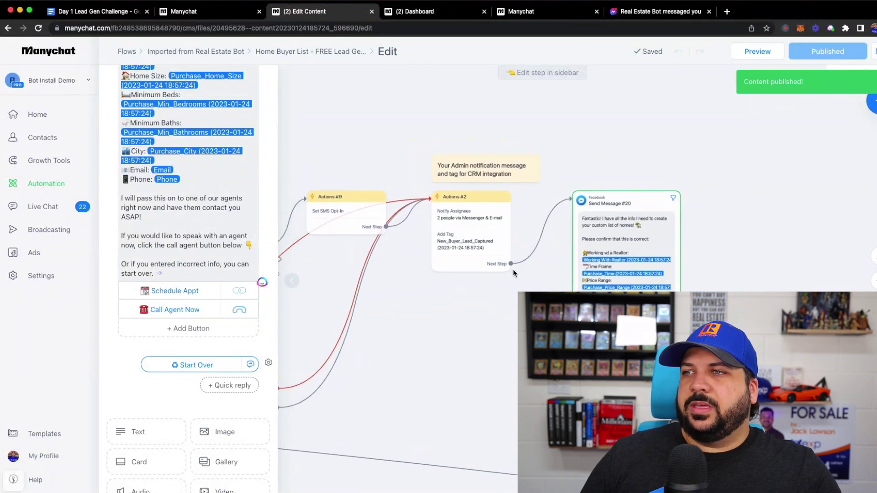
pyautogui.click(471, 227)
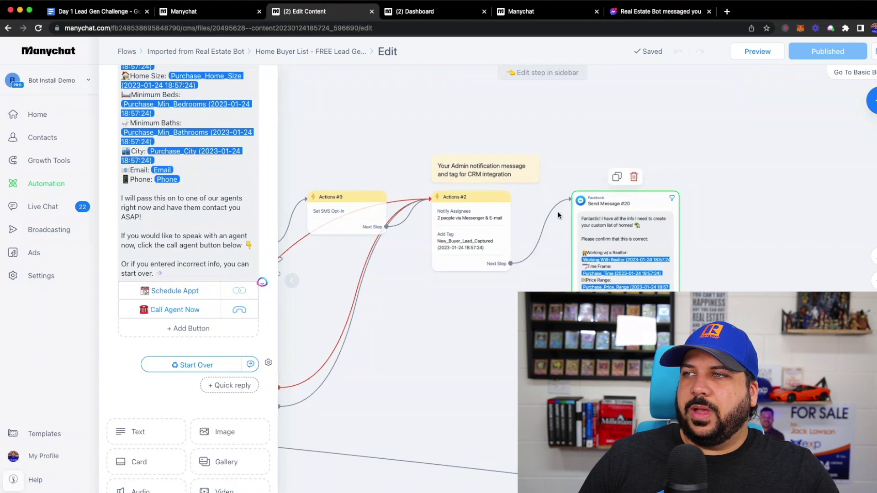
pyautogui.click(459, 233)
pyautogui.click(458, 237)
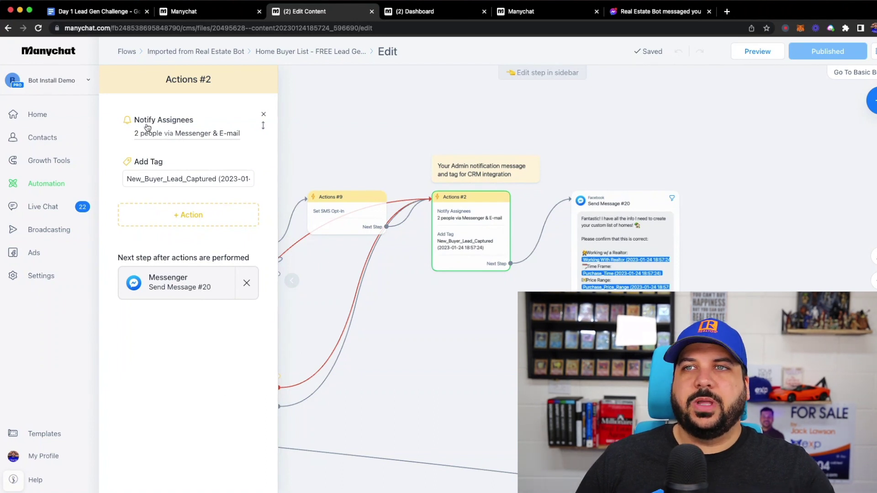
# Switch the Actions #2 lead e-mail from Whole team to your own address, then publish the flow
pyautogui.click(172, 137)
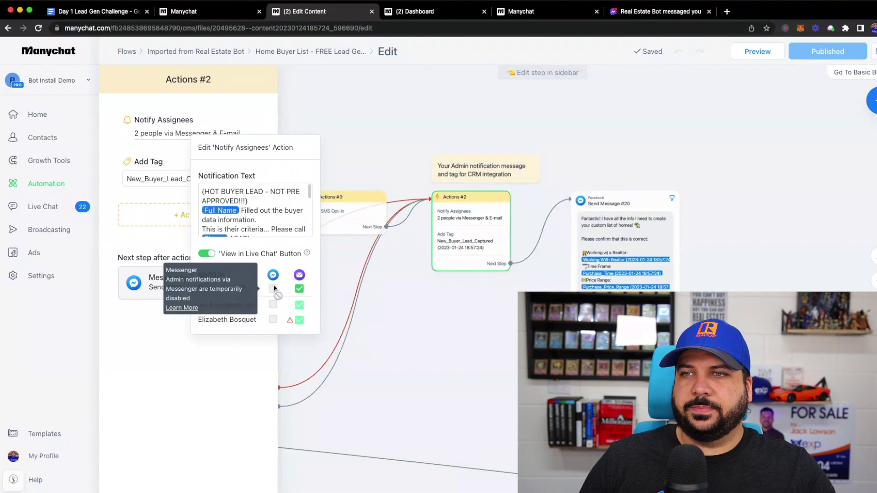
pyautogui.scroll(-6, 257, 224)
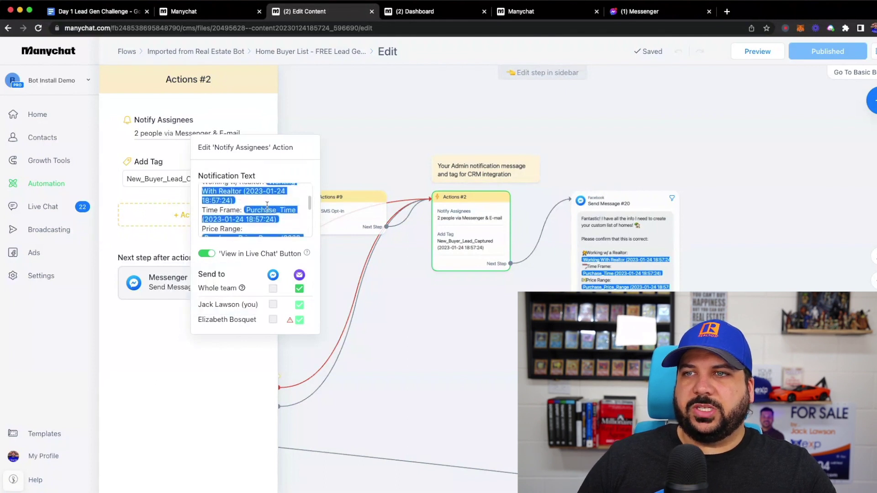
pyautogui.scroll(-3, 268, 206)
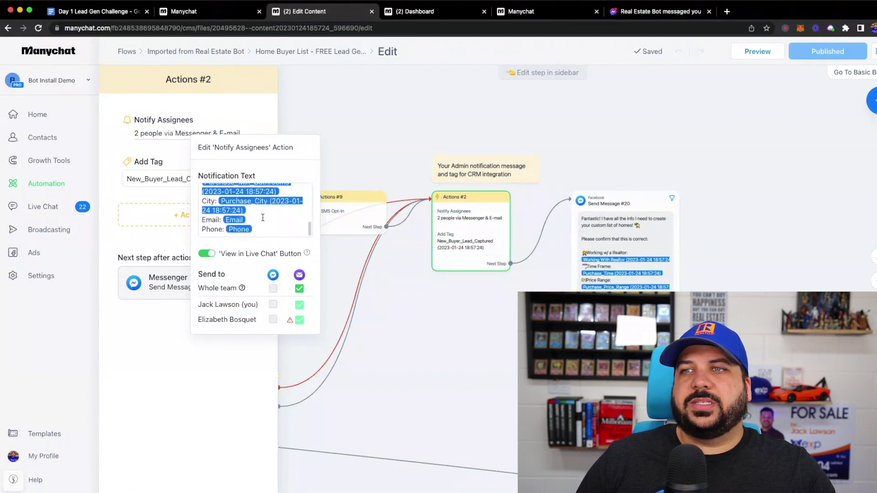
pyautogui.scroll(9, 263, 218)
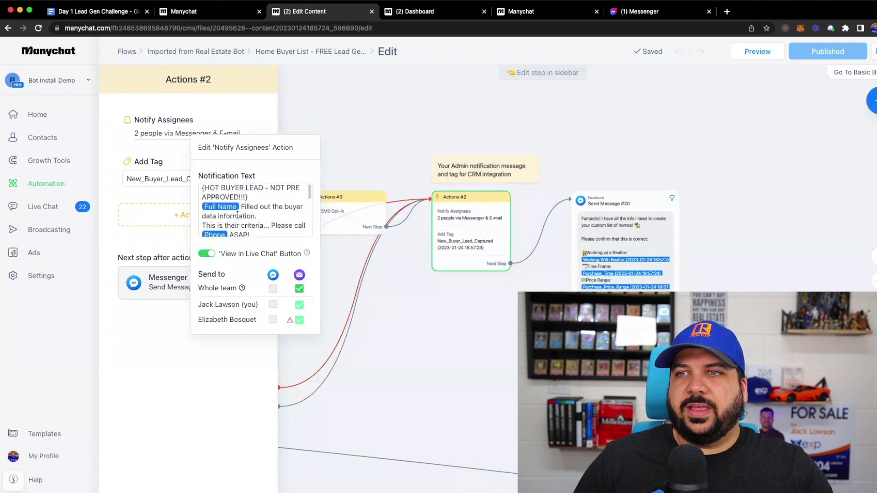
pyautogui.scroll(1, 237, 214)
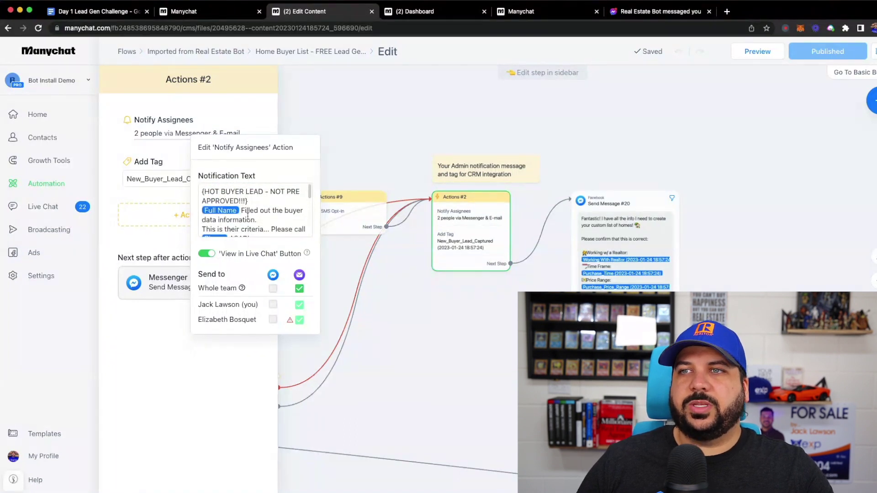
pyautogui.scroll(-6, 254, 215)
pyautogui.scroll(6, 259, 215)
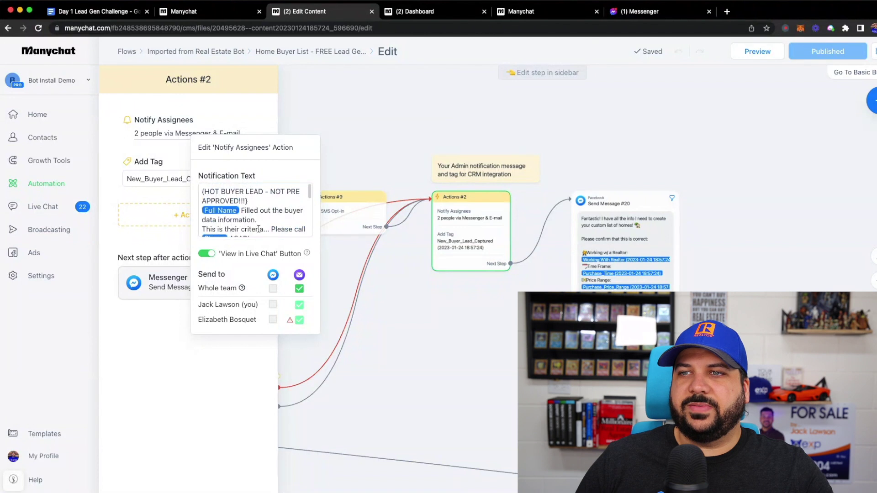
pyautogui.click(299, 288)
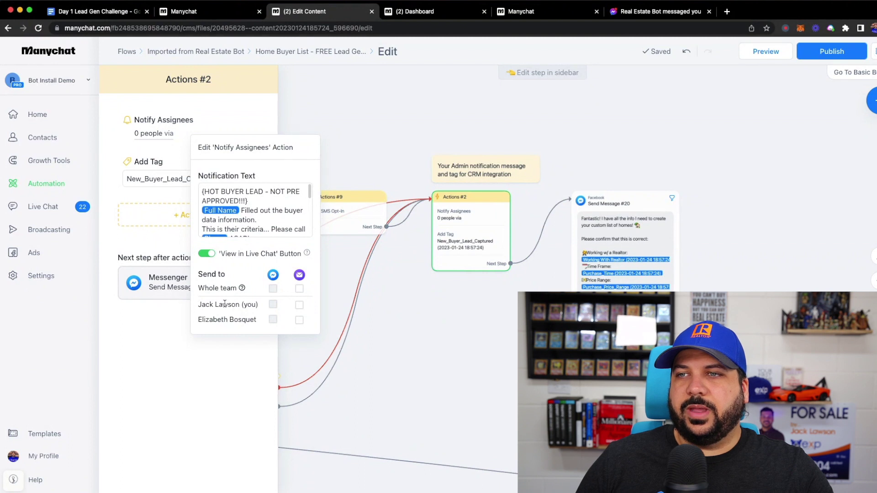
pyautogui.click(299, 305)
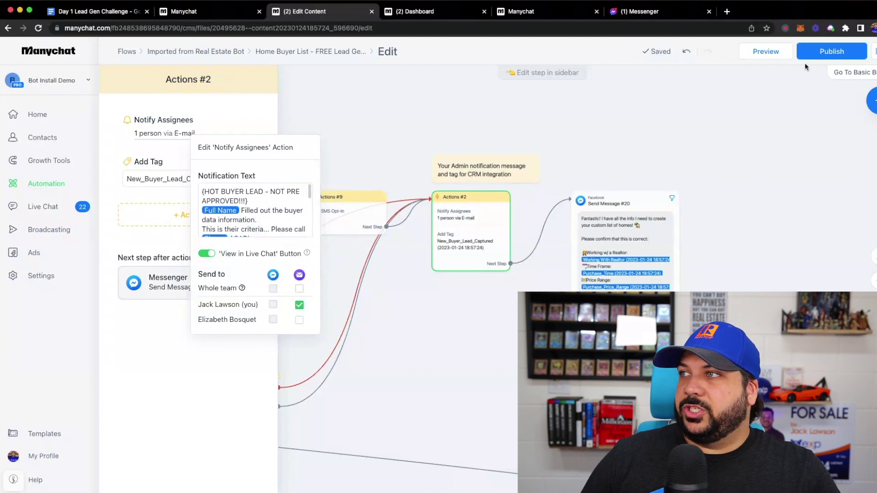
pyautogui.click(837, 49)
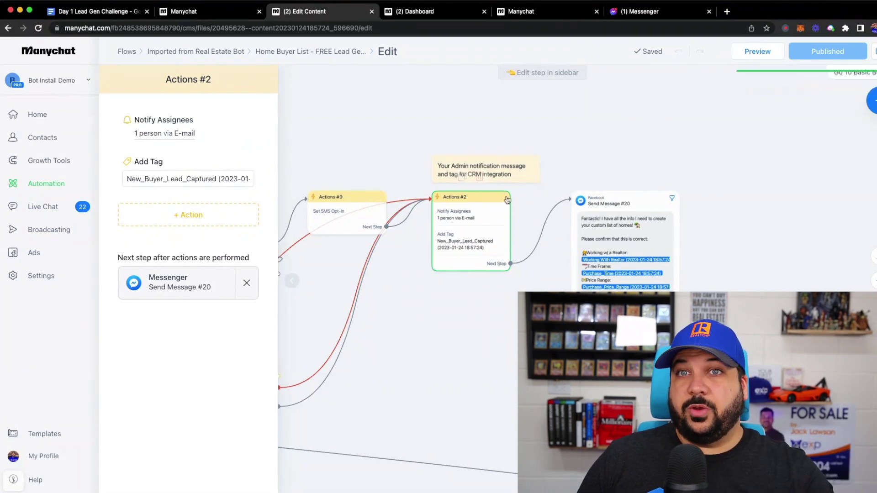
# Check that Email notifications are ticked and note My Email for Notifications, then return to the flow editor
pyautogui.click(33, 278)
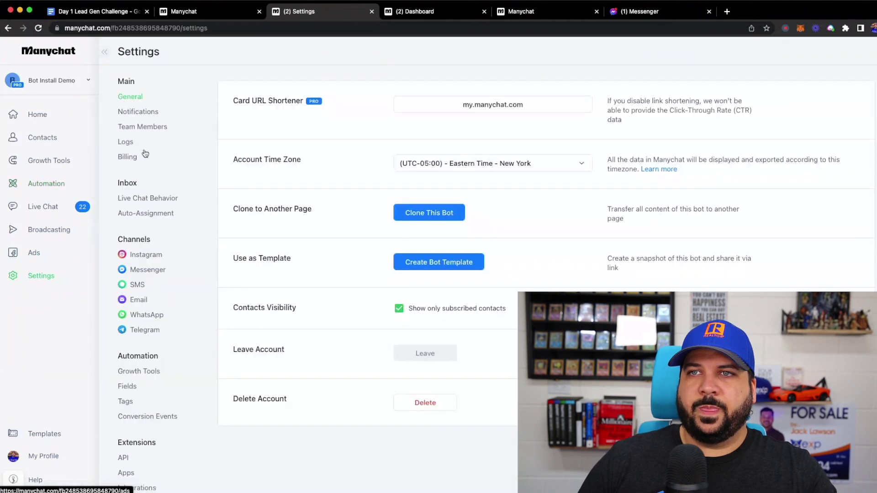
pyautogui.click(135, 112)
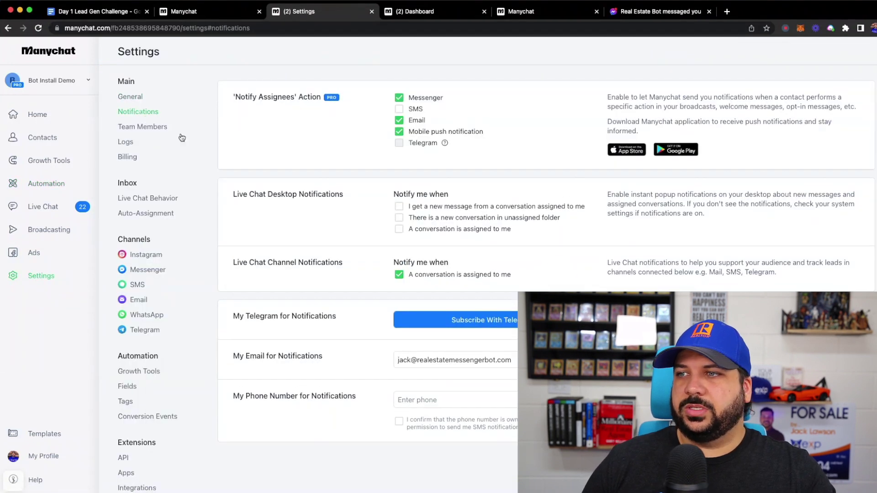
pyautogui.scroll(-1, 448, 358)
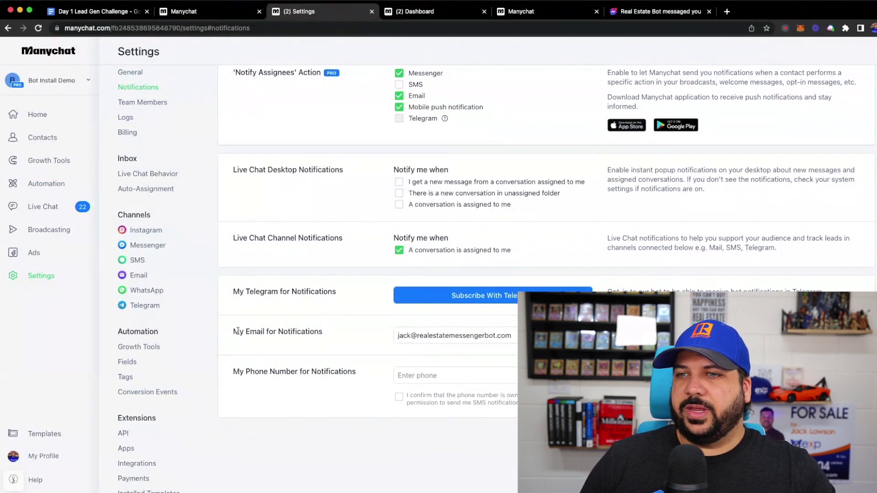
pyautogui.moveTo(234, 330); pyautogui.dragTo(333, 338)
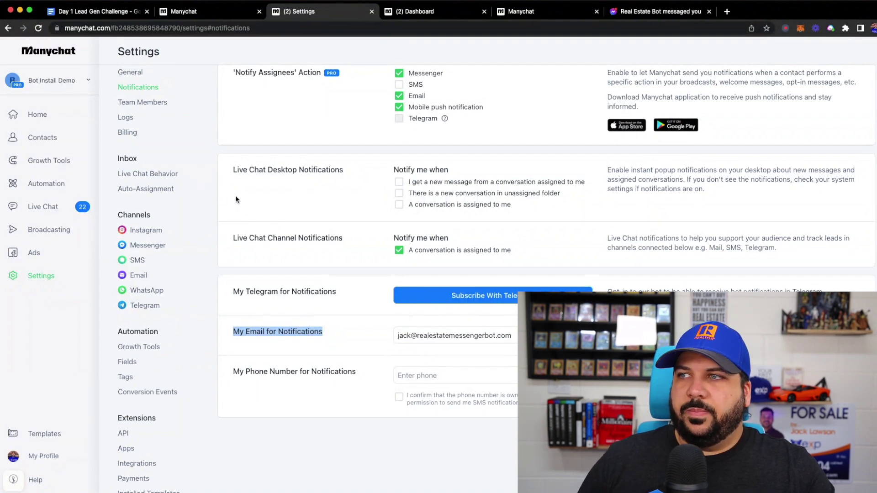
pyautogui.scroll(1, 236, 199)
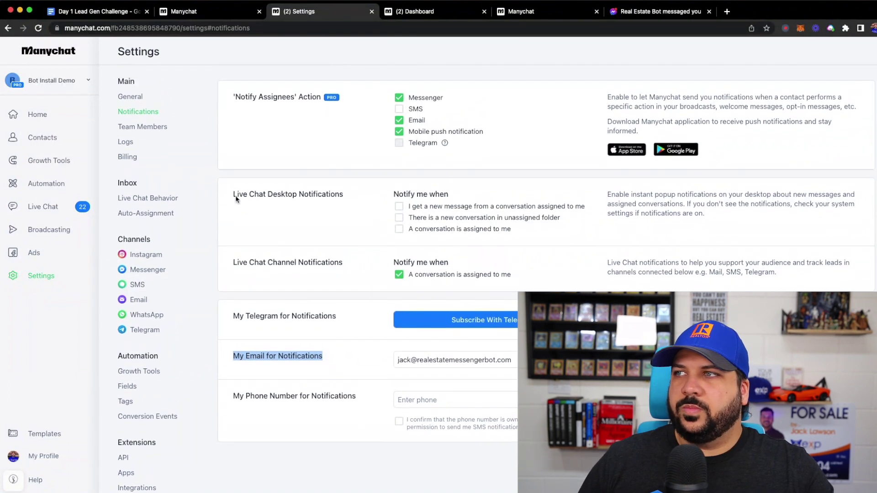
pyautogui.click(8, 28)
pyautogui.click(8, 28)
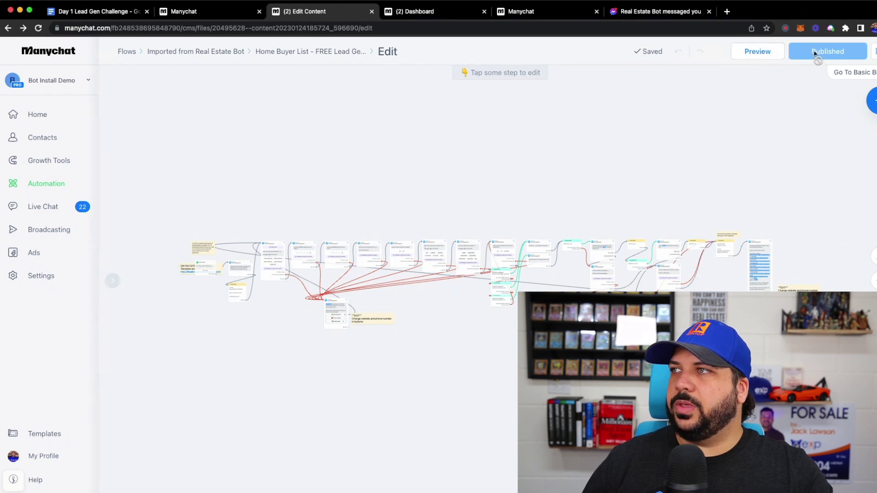
# Send the Home Buyer List flow preview to Messenger, allow the bot to message you, and switch to Messenger
pyautogui.click(760, 52)
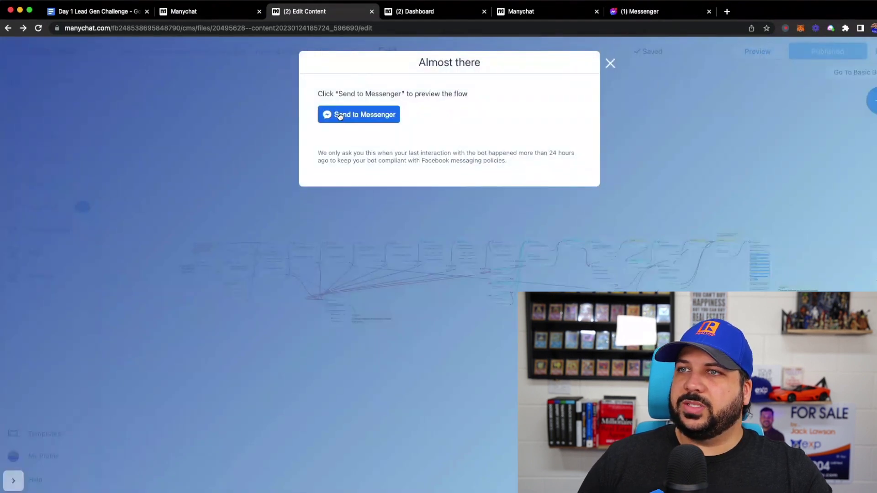
pyautogui.click(357, 117)
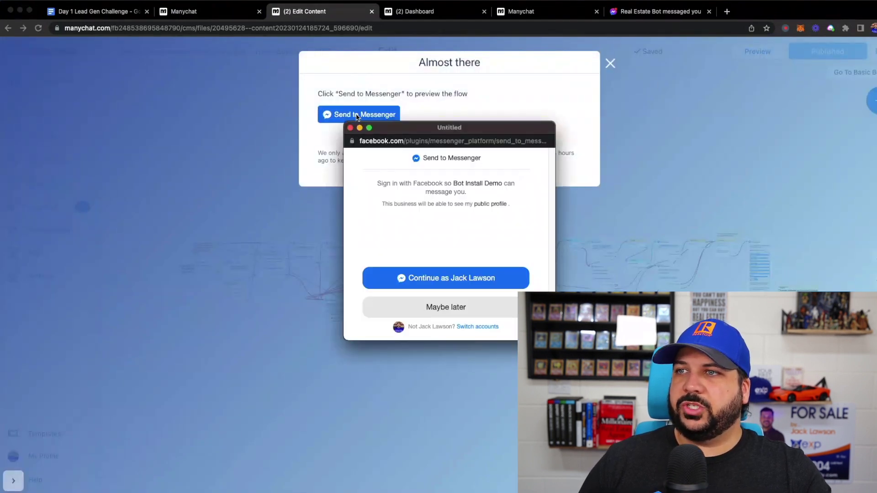
pyautogui.click(456, 279)
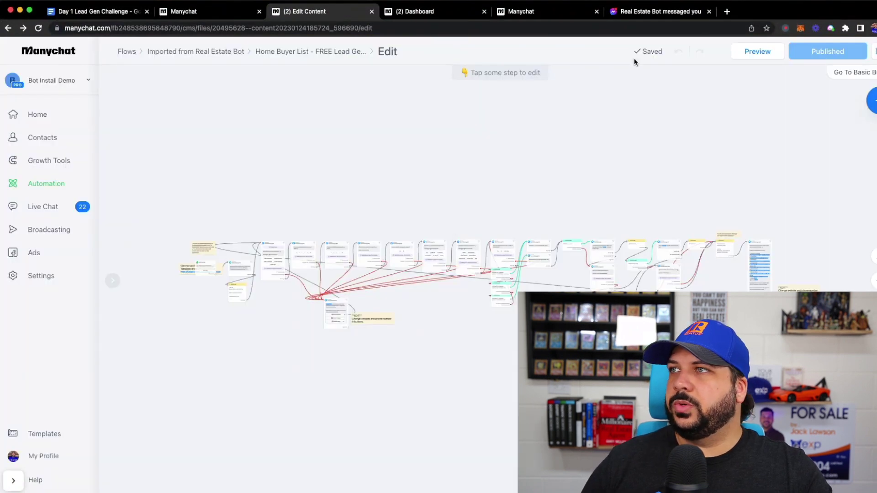
pyautogui.click(653, 11)
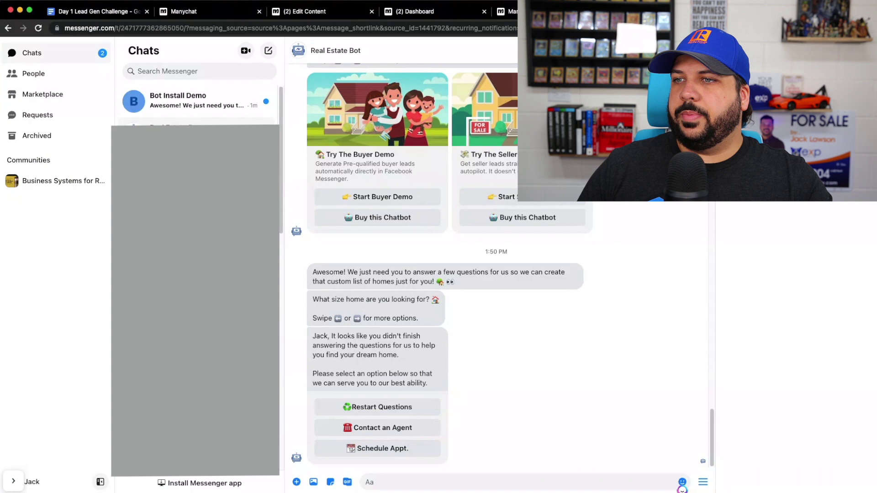
# In the Bot Install Demo chat, answer 2,000-3,000 sq/ft, 4 beds, 3 baths, and city 'test city'
pyautogui.click(216, 114)
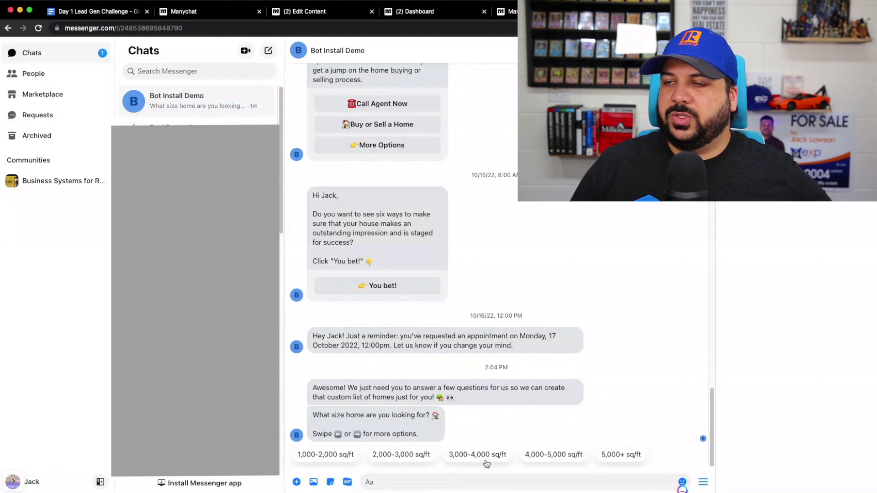
pyautogui.click(400, 456)
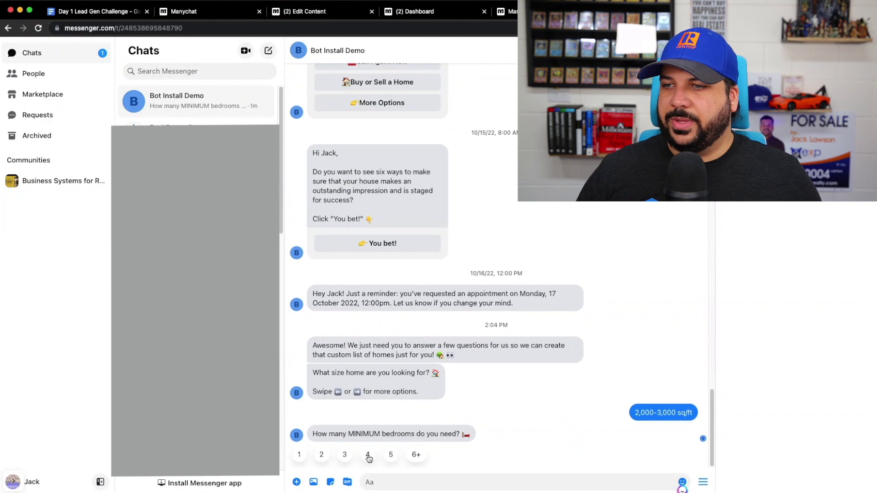
pyautogui.click(368, 455)
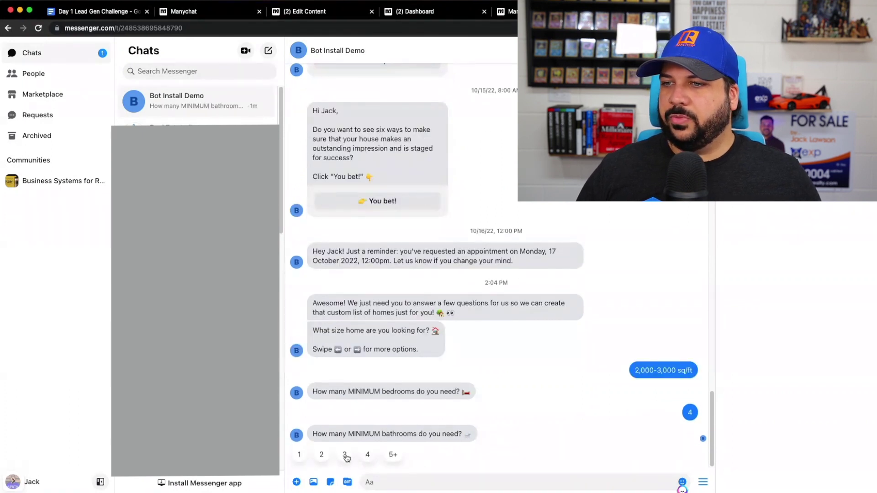
pyautogui.click(346, 456)
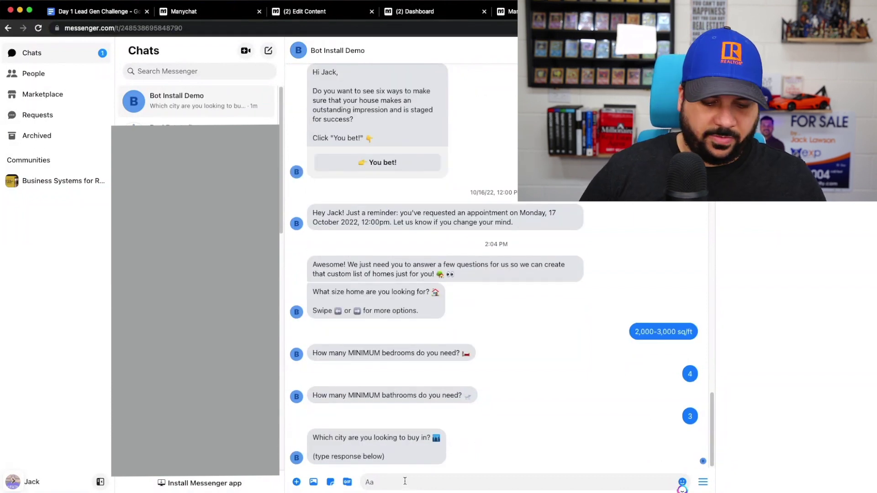
pyautogui.write('test ')
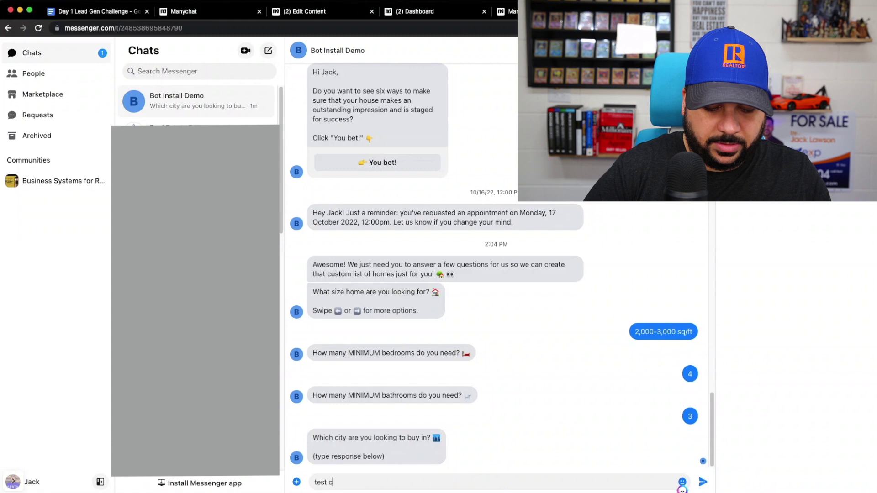
pyautogui.write('city')
pyautogui.press('Return')
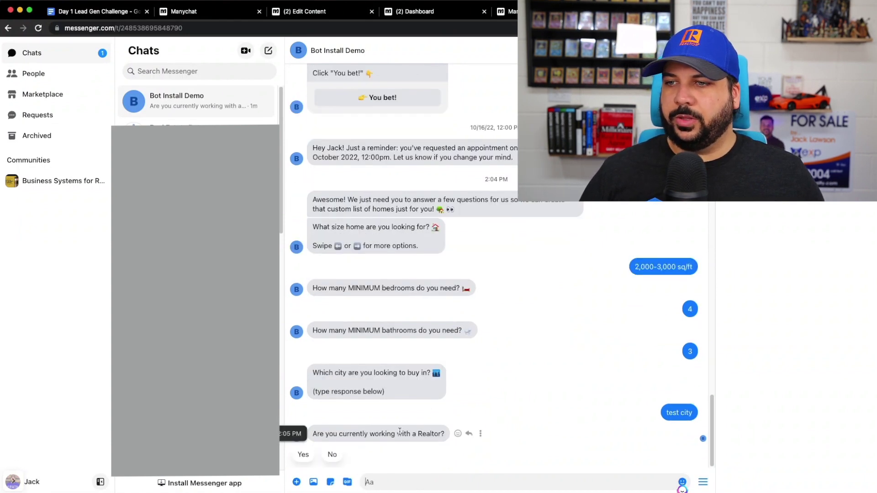
# Answer no realtor, 1-3 Months, $400k-$500k, pre-approved, and confirm the e-mail and phone on file
pyautogui.click(332, 455)
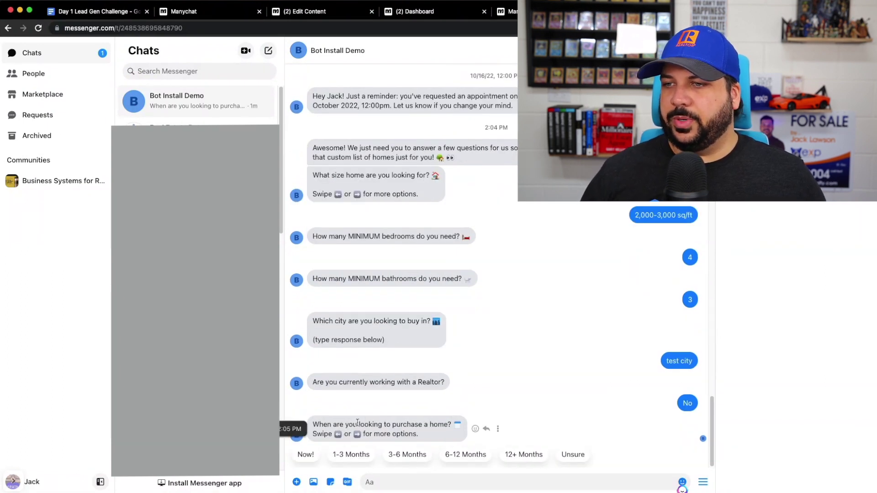
pyautogui.click(348, 454)
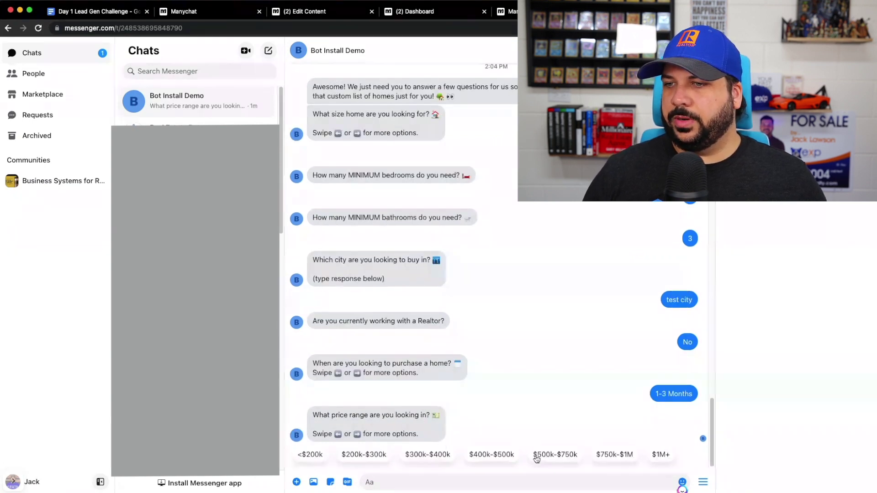
pyautogui.click(496, 456)
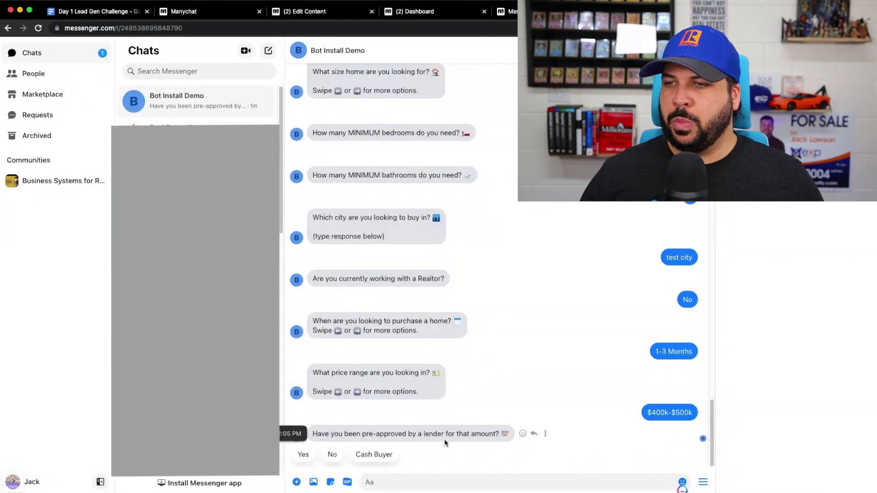
pyautogui.click(307, 454)
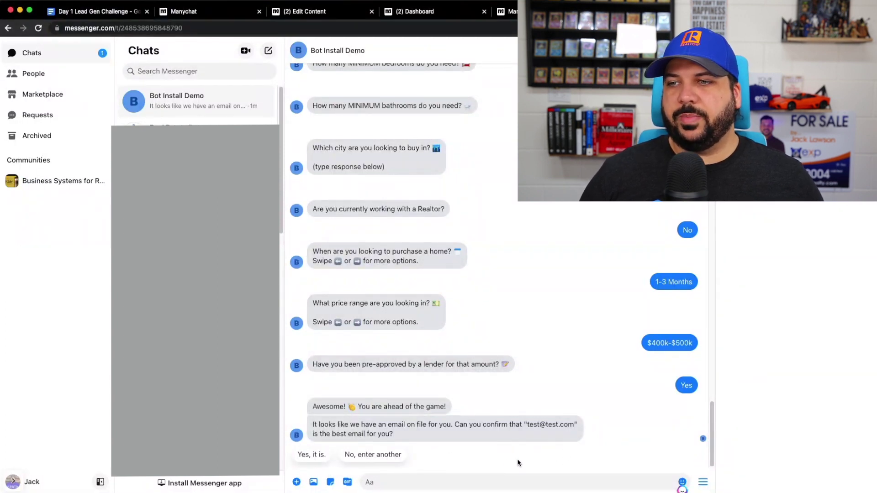
pyautogui.click(313, 455)
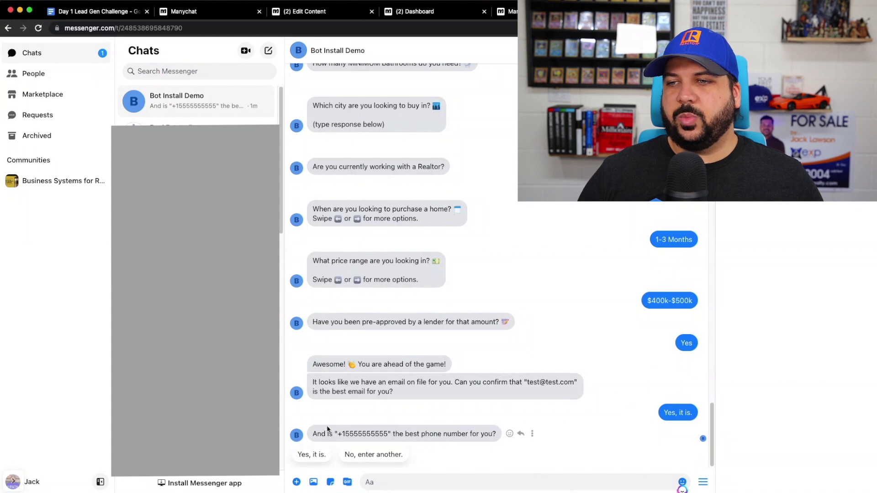
pyautogui.click(313, 454)
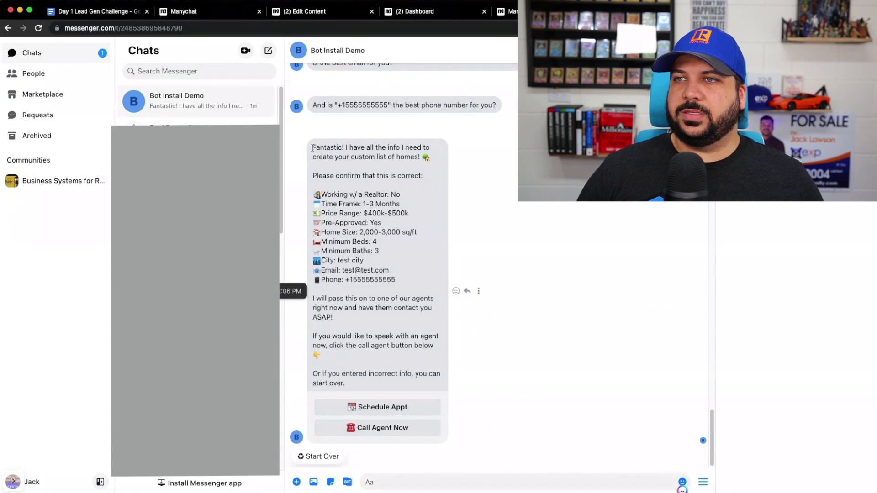
pyautogui.moveTo(312, 147); pyautogui.dragTo(409, 375)
pyautogui.click(368, 224)
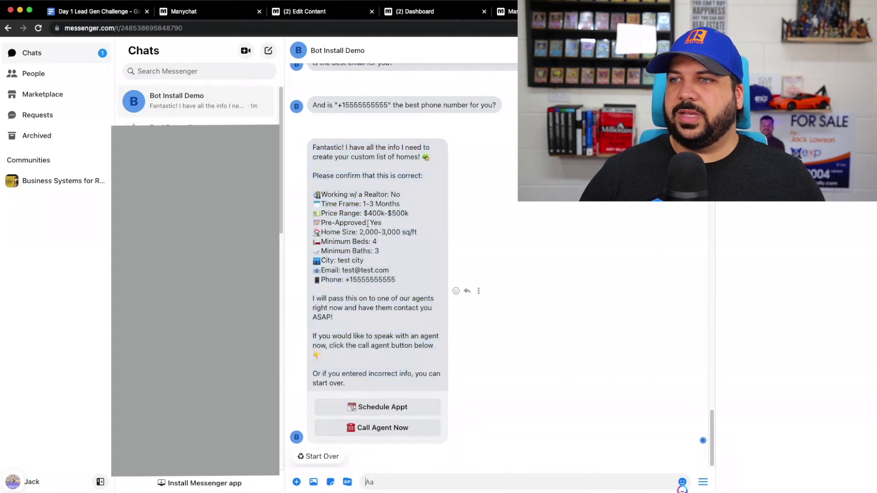
pyautogui.moveTo(391, 191); pyautogui.dragTo(387, 244)
pyautogui.click(373, 259)
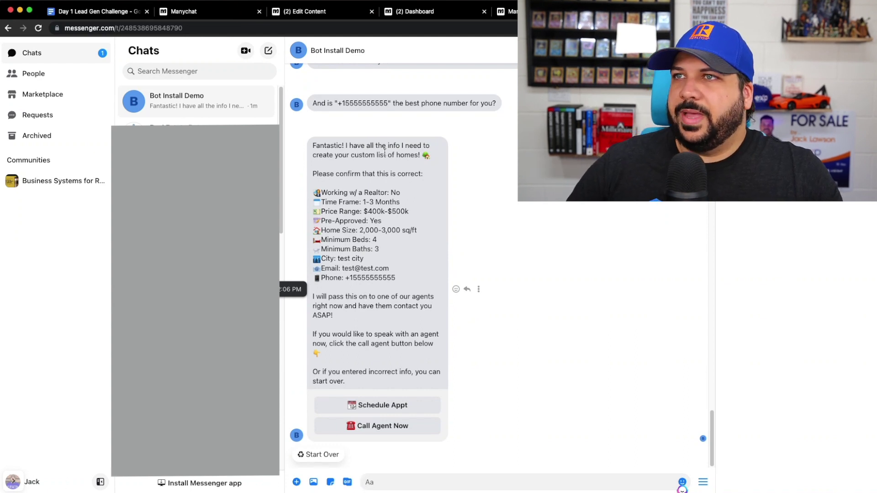
# Go from the ManyChat dashboard back to the Home Buyer List flow editor
pyautogui.click(423, 11)
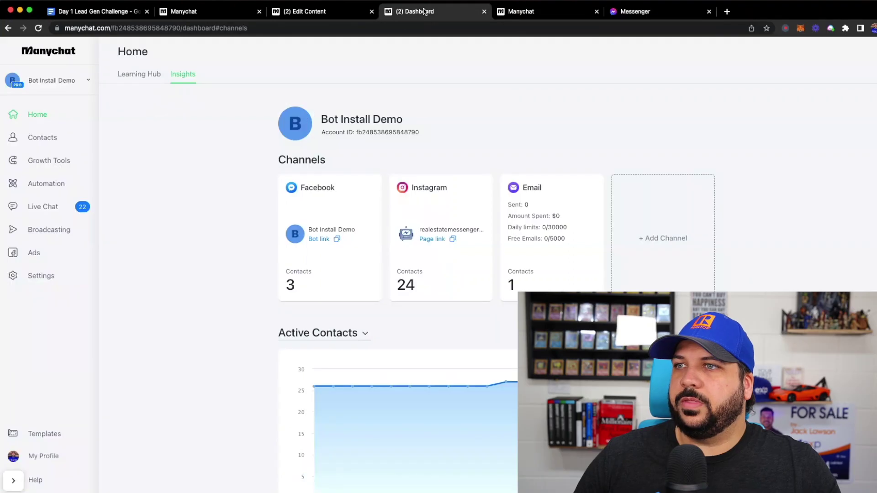
pyautogui.click(323, 11)
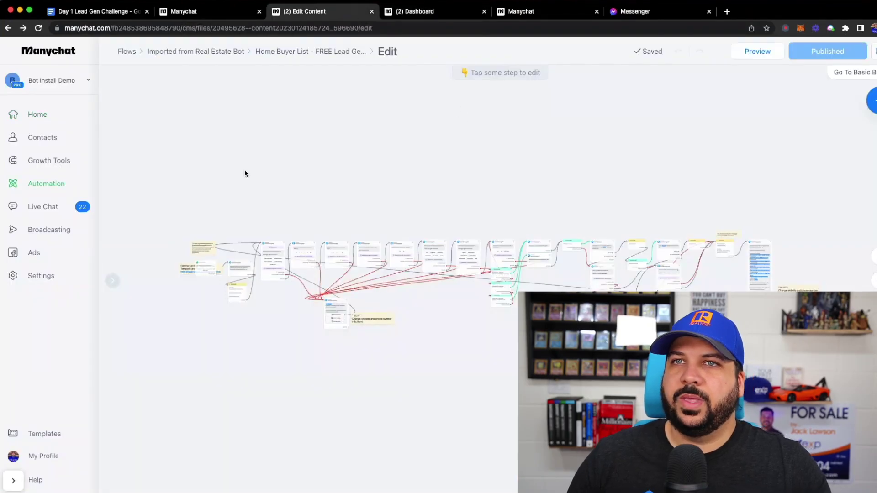